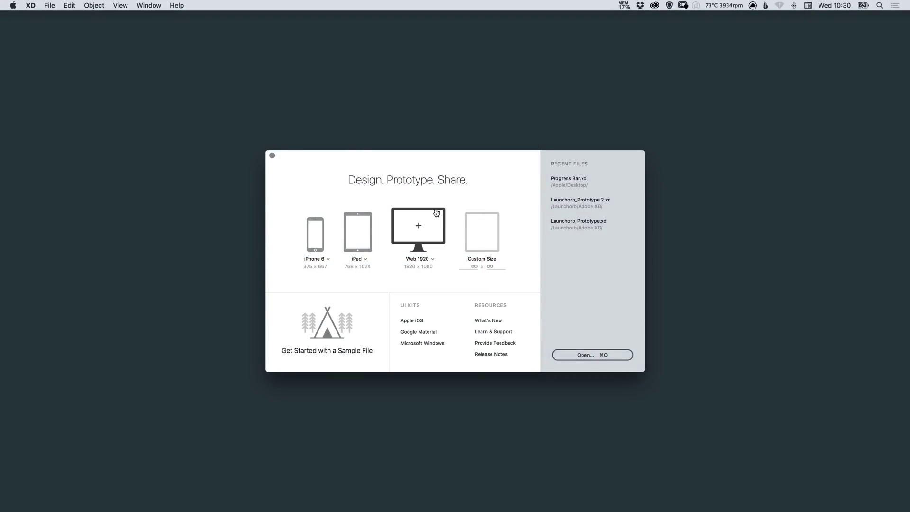
# Create a Web 1920 document and rename its artboard 'Progress Bar'.
pyautogui.click(418, 227)
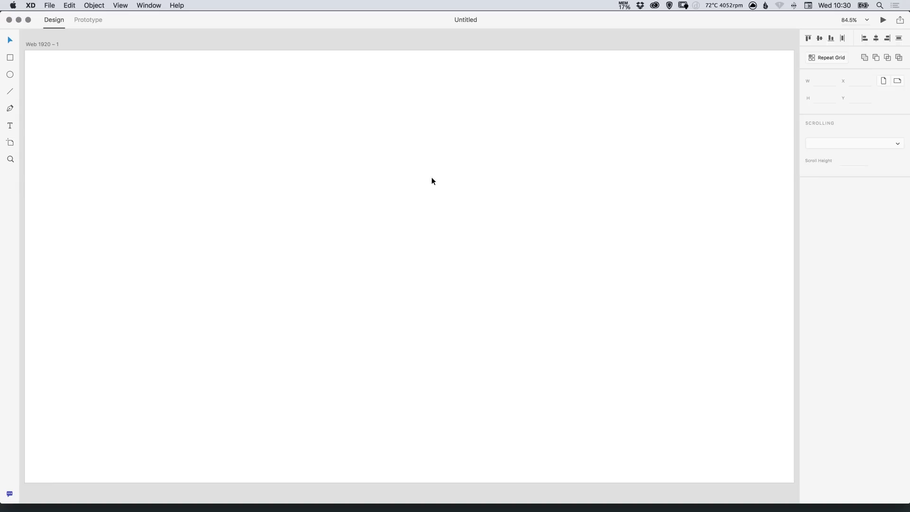
pyautogui.click(41, 45)
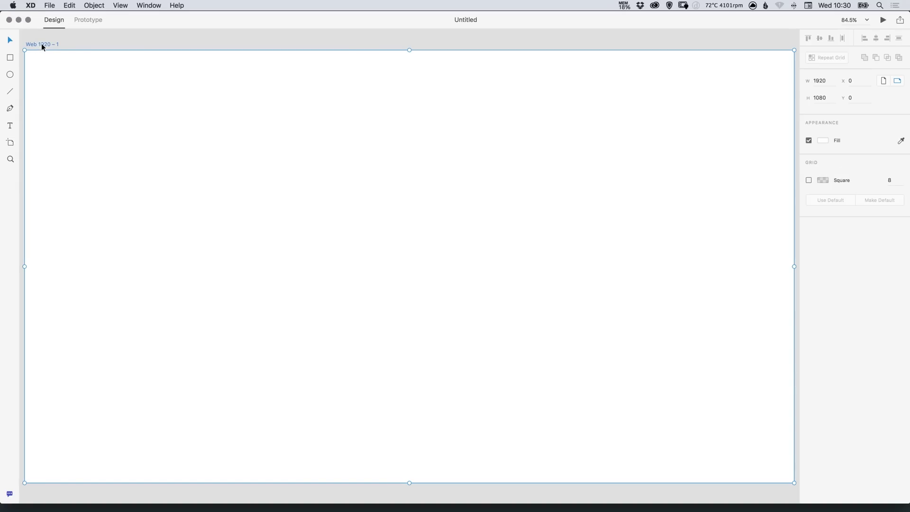
pyautogui.doubleClick(42, 44)
pyautogui.write('Prog')
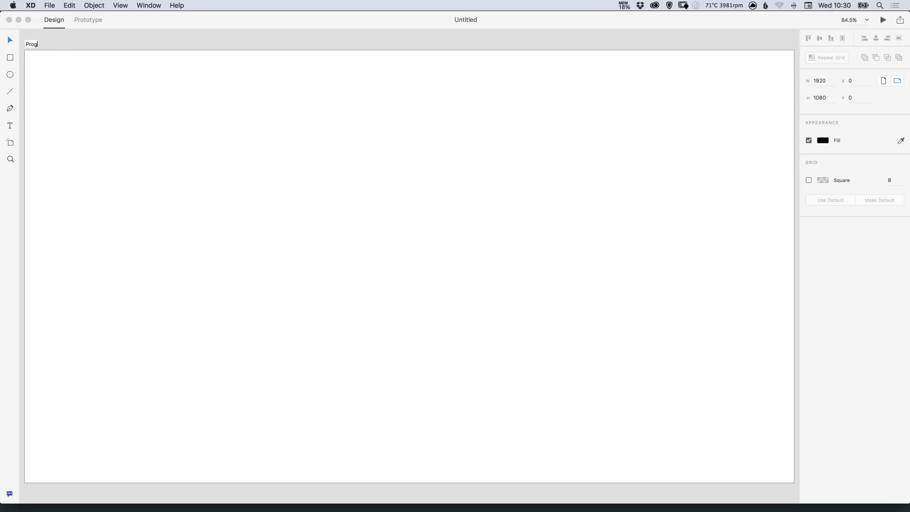
pyautogui.write('ress Bar')
pyautogui.press('Return')
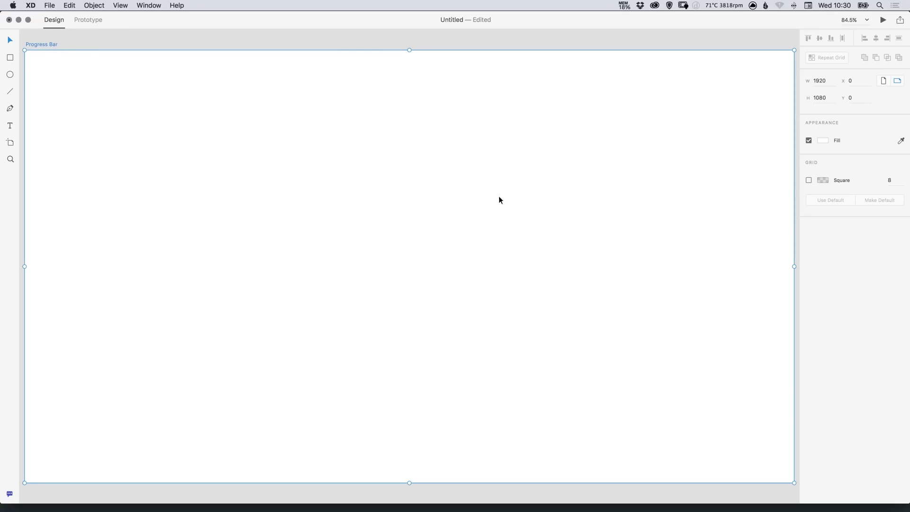
# Fill the artboard with dark navy #1B2F38.
pyautogui.click(823, 140)
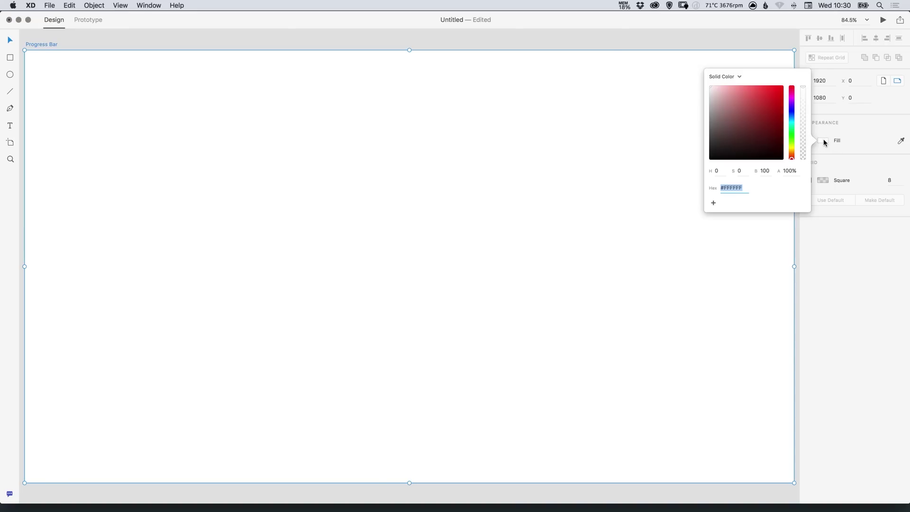
pyautogui.click(791, 118)
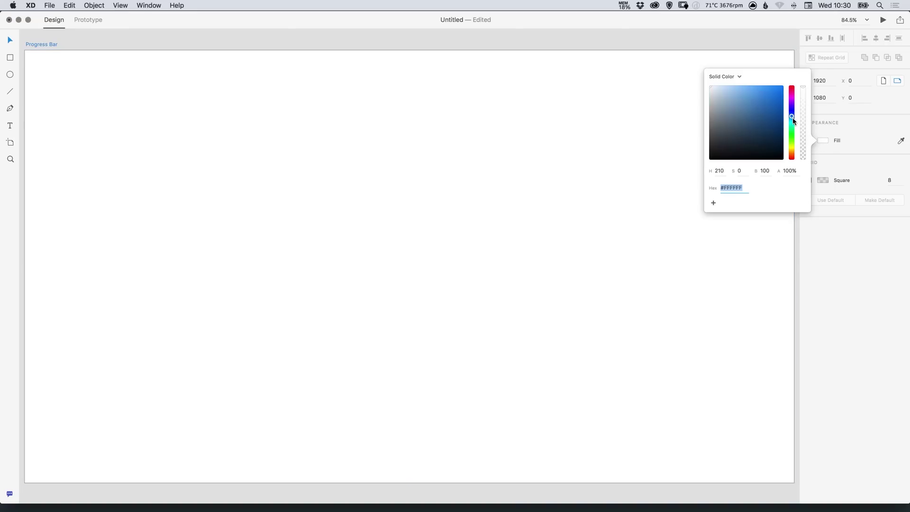
pyautogui.moveTo(771, 132); pyautogui.dragTo(747, 143)
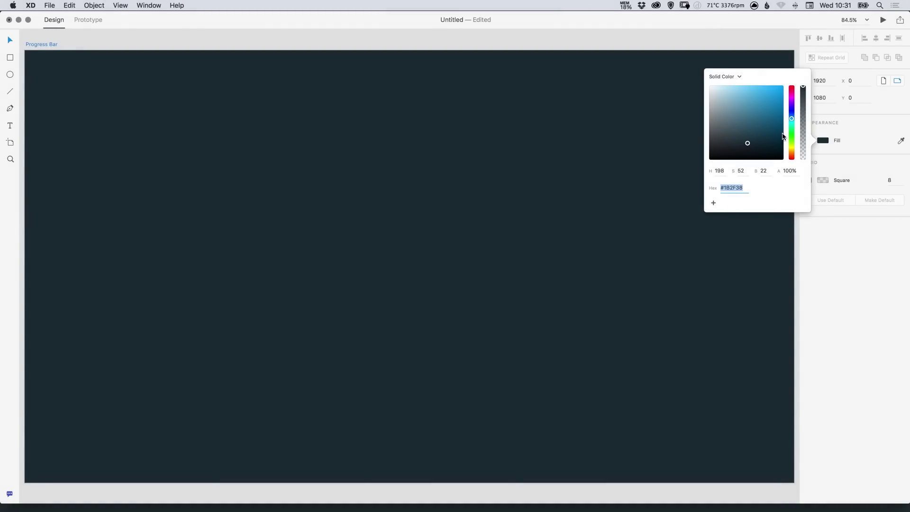
# At 100% zoom, draw a long white rectangle near the artboard centre.
pyautogui.click(634, 37)
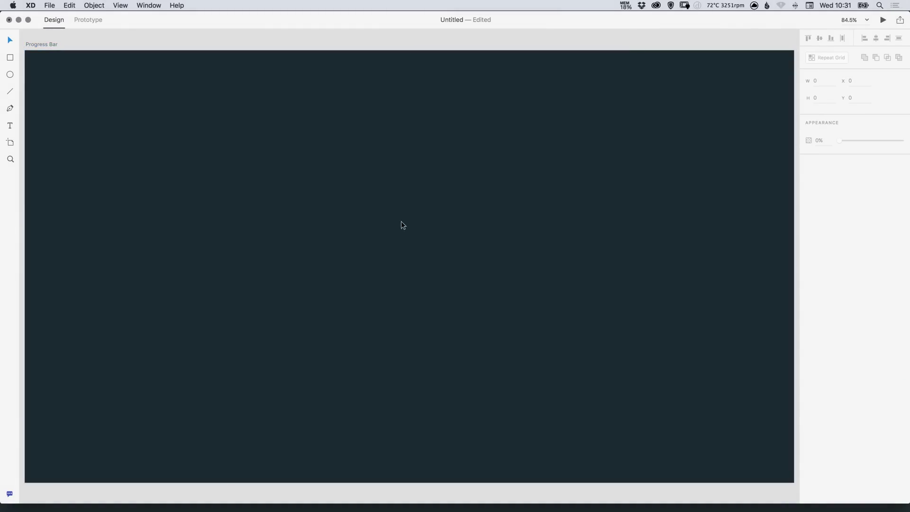
pyautogui.press('super+1')
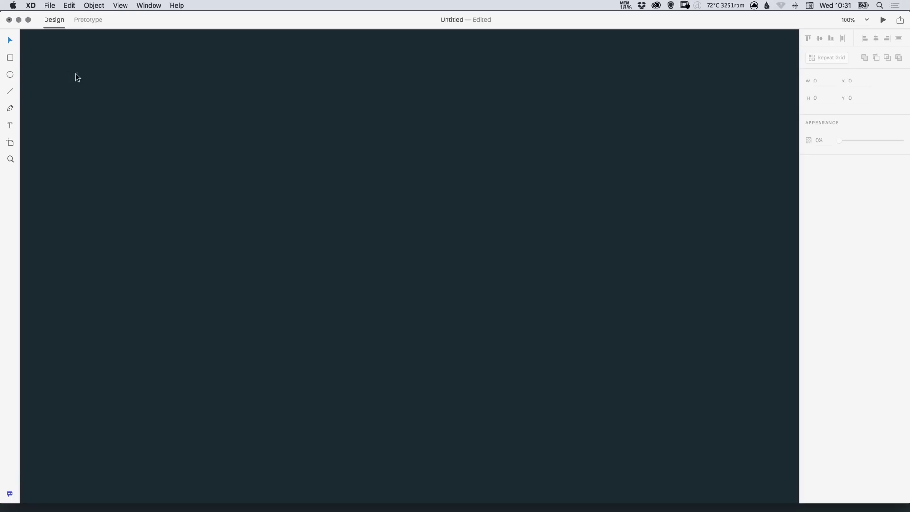
pyautogui.click(10, 59)
pyautogui.moveTo(201, 229); pyautogui.dragTo(344, 241)
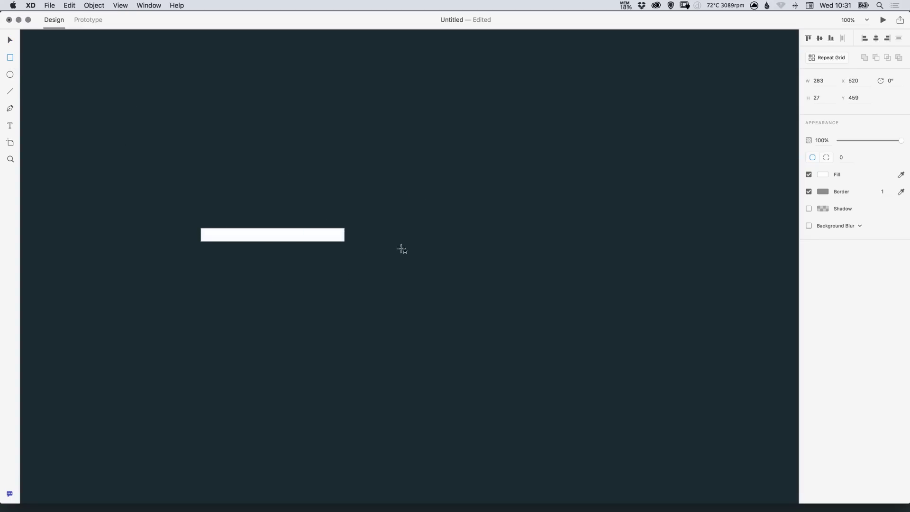
pyautogui.moveTo(401, 248)
pyautogui.mouseDown()
pyautogui.moveTo(648, 269)
pyautogui.moveTo(667, 254)
pyautogui.mouseUp()
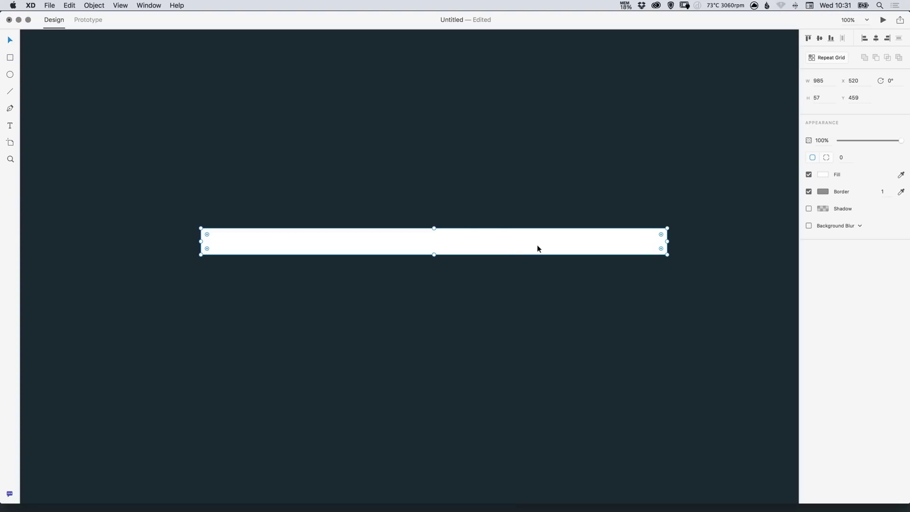
pyautogui.moveTo(536, 247); pyautogui.dragTo(509, 251)
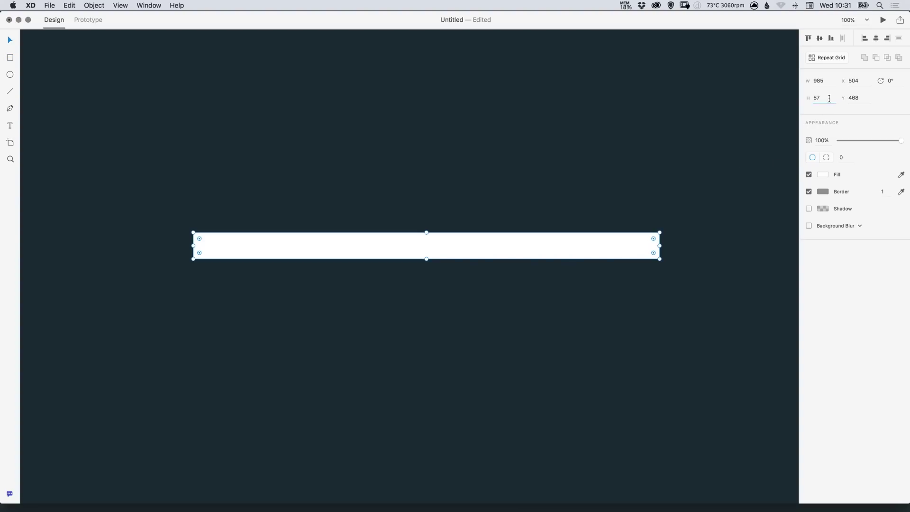
# Set the bar's height to 60 and its corner radius to 40 for fully rounded ends.
pyautogui.moveTo(829, 98); pyautogui.dragTo(807, 97)
pyautogui.write('60')
pyautogui.press('Return')
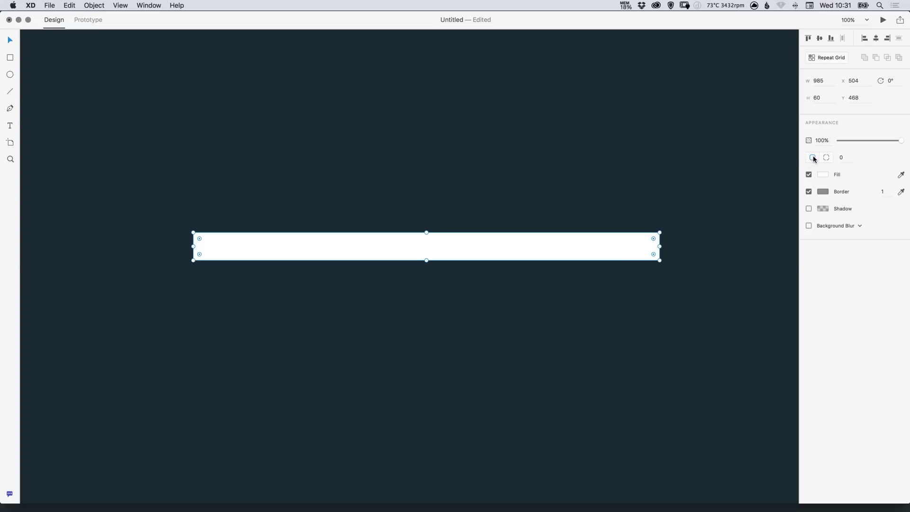
pyautogui.click(845, 158)
pyautogui.write('8')
pyautogui.press('Return')
pyautogui.write('40')
pyautogui.press('Return')
pyautogui.press('Escape')
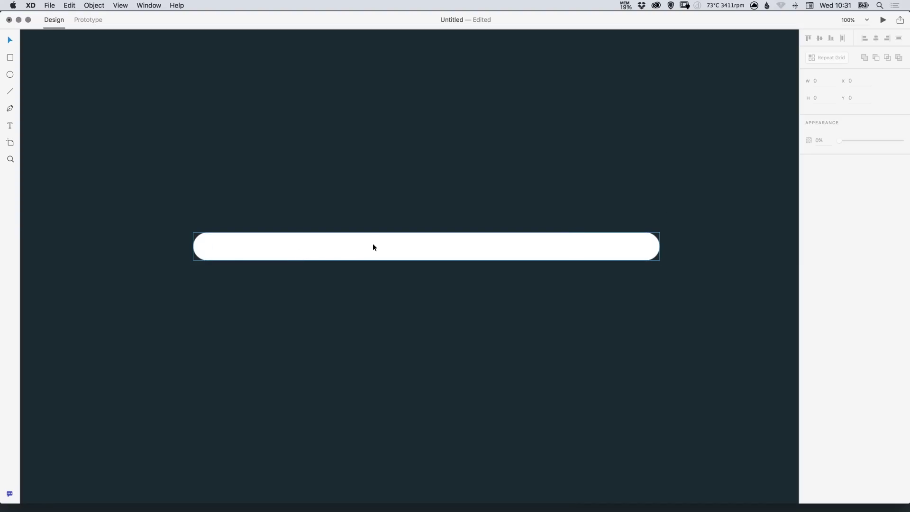
# Duplicate the rounded bar and move the copy 60 px upward.
pyautogui.click(263, 250)
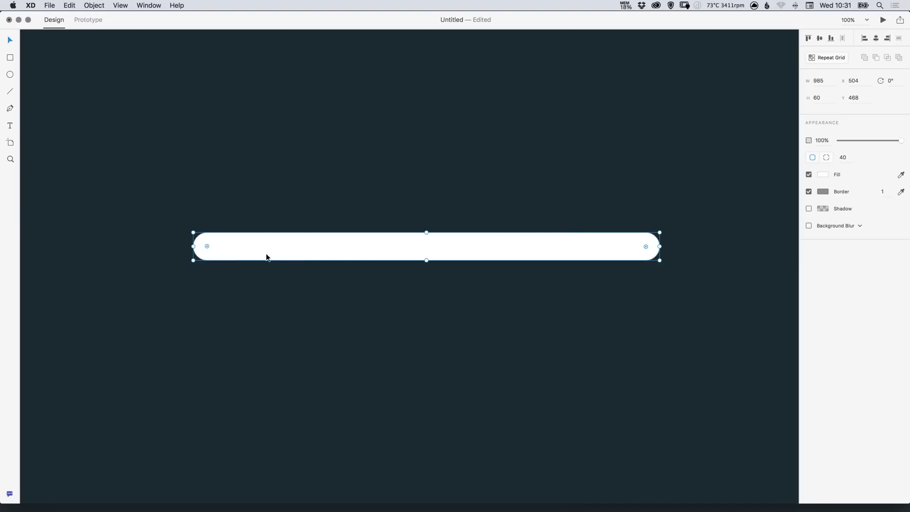
pyautogui.click(70, 5)
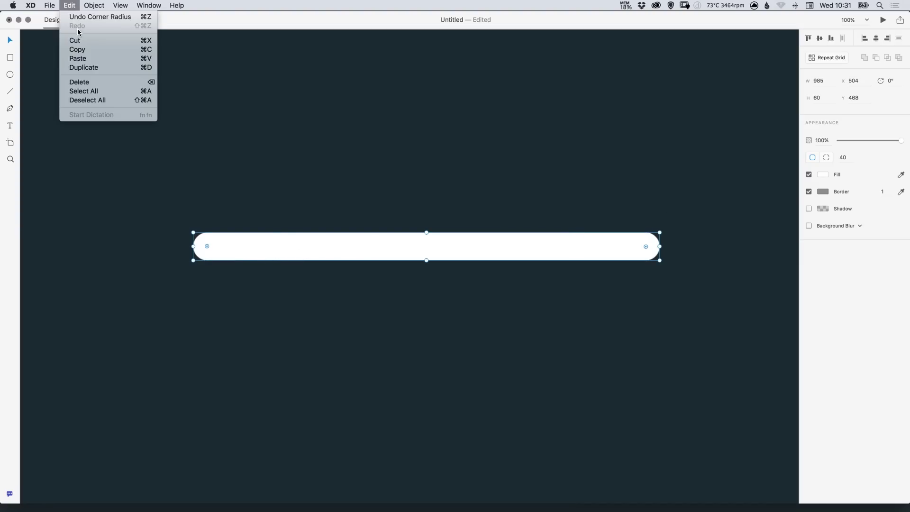
pyautogui.click(81, 68)
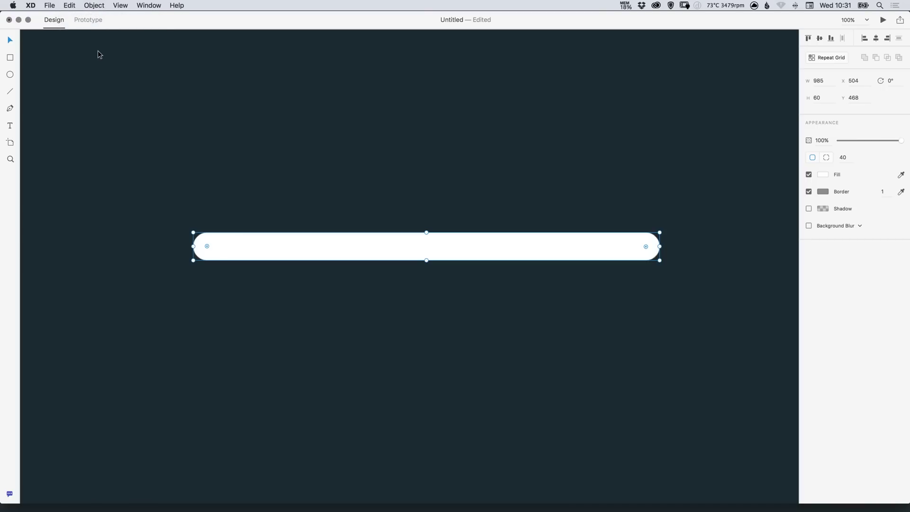
pyautogui.hotkey('shift', 'Up')
pyautogui.hotkey('shift', 'Up')
pyautogui.hotkey('shift', 'Up')
pyautogui.hotkey('shift', 'Up')
pyautogui.hotkey('shift', 'Up')
pyautogui.hotkey('shift', 'Up')
pyautogui.hotkey('shift', 'Up')
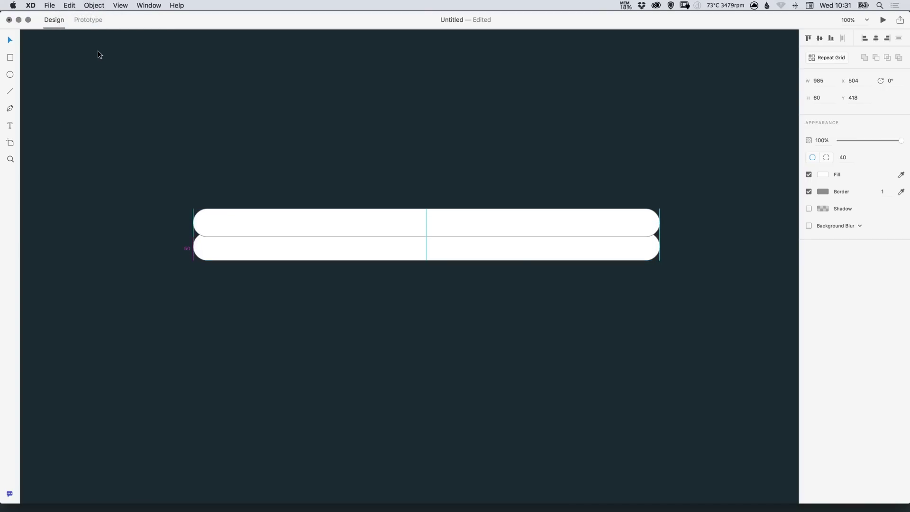
pyautogui.hotkey('shift', 'Up')
pyautogui.hotkey('shift', 'Up')
pyautogui.hotkey('shift', 'Up')
pyautogui.hotkey('shift', 'Up')
pyautogui.hotkey('shift', 'Up')
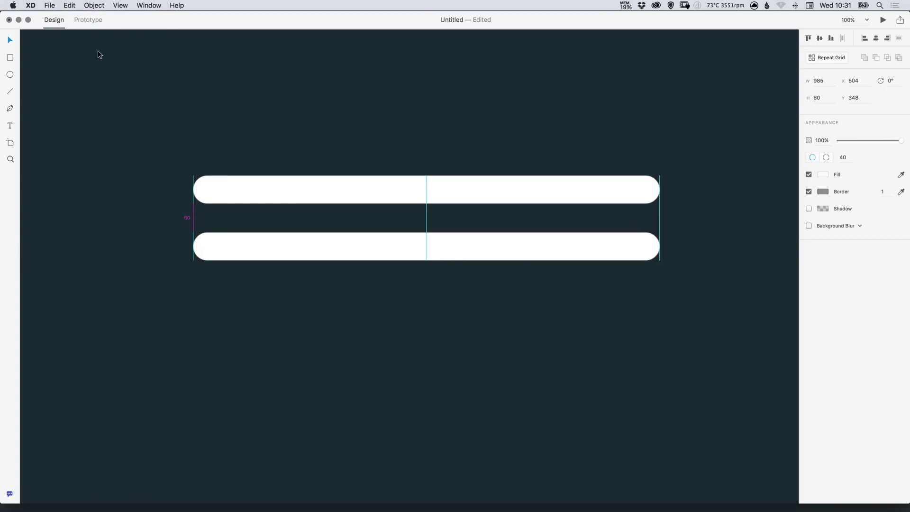
# Fill the top bar with cyan #67D9F4.
pyautogui.click(822, 174)
pyautogui.click(791, 153)
pyautogui.moveTo(791, 152); pyautogui.dragTo(751, 123)
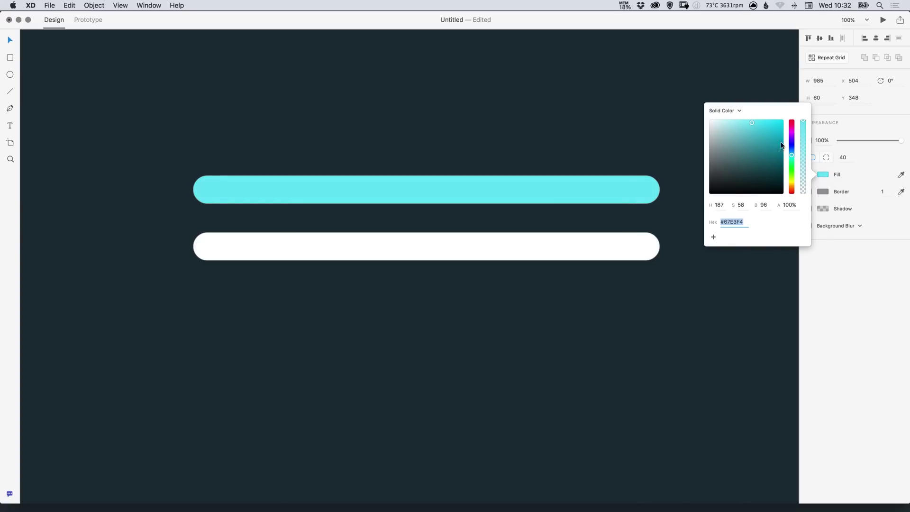
pyautogui.moveTo(793, 155); pyautogui.dragTo(791, 154)
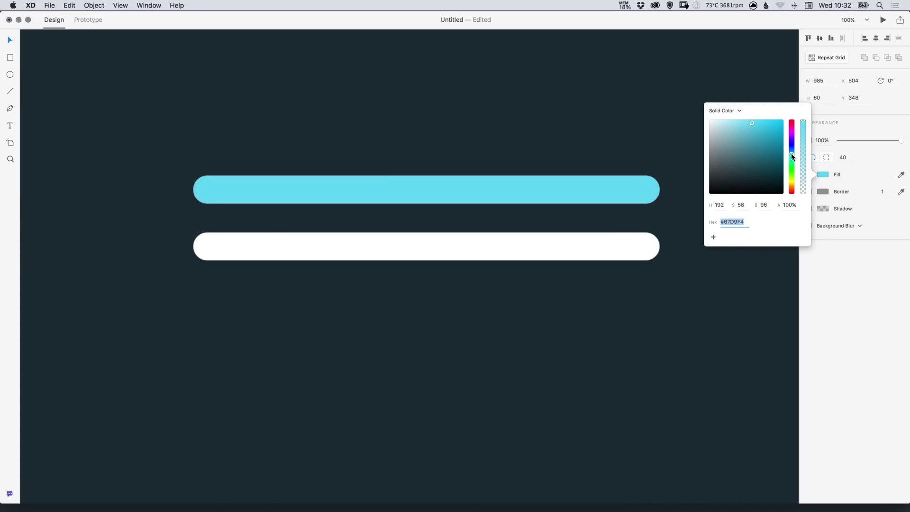
pyautogui.click(566, 120)
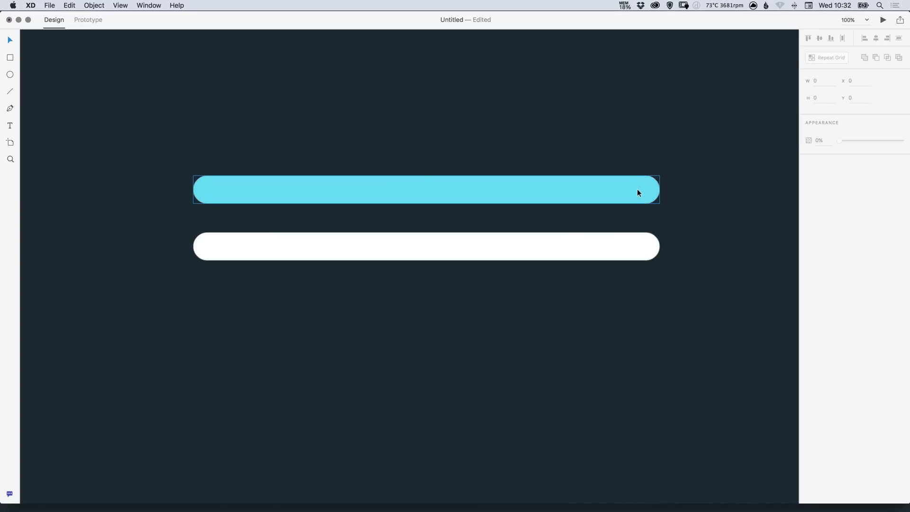
# Switch the cyan bar to per-corner radius and set top-right and bottom-right to 0.
pyautogui.click(637, 190)
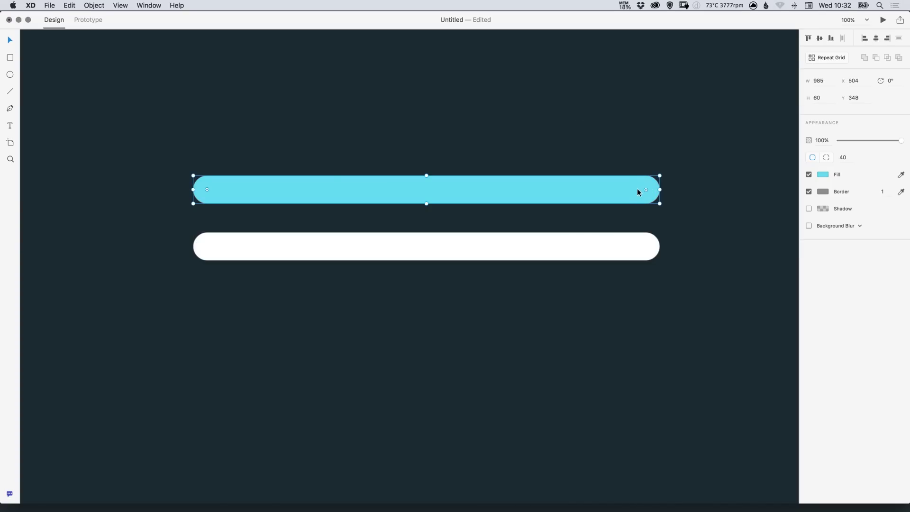
pyautogui.click(825, 158)
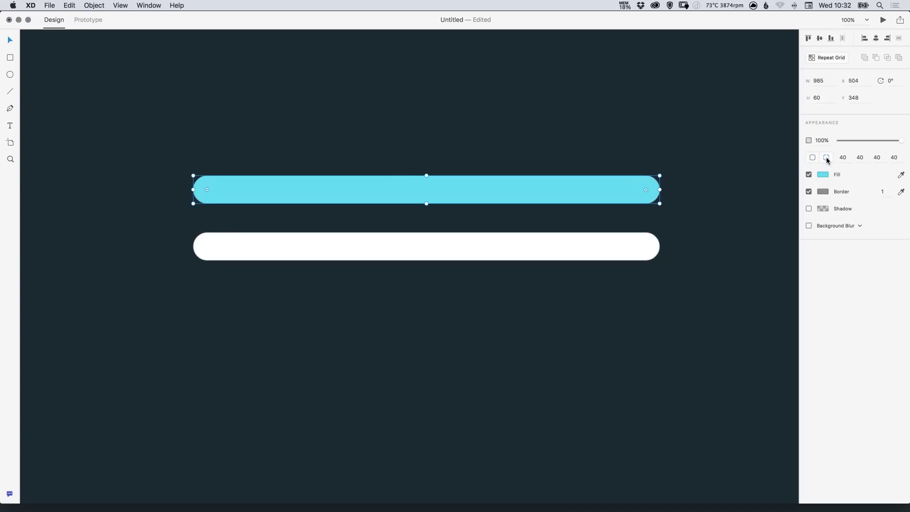
pyautogui.click(861, 157)
pyautogui.press('super+a')
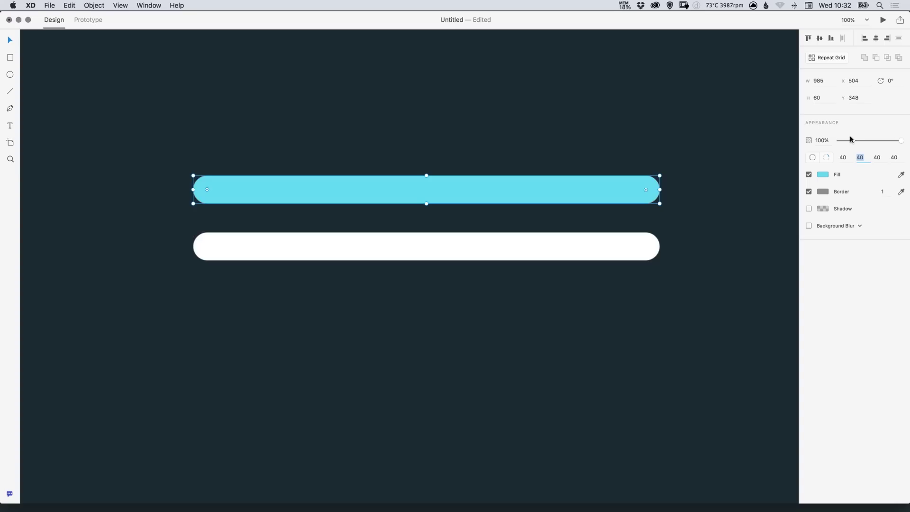
pyautogui.write('0')
pyautogui.press('Return')
pyautogui.click(881, 157)
pyautogui.write('0')
pyautogui.press('Return')
# Move the cyan bar down onto the white track and shorten it to 628 px wide.
pyautogui.hotkey('shift', 'Down')
pyautogui.hotkey('shift', 'Down')
pyautogui.hotkey('shift', 'Down')
pyautogui.hotkey('shift', 'Down')
pyautogui.hotkey('shift', 'Down')
pyautogui.hotkey('shift', 'Down')
pyautogui.hotkey('shift', 'Down')
pyautogui.hotkey('shift', 'Down')
pyautogui.hotkey('shift', 'Down')
pyautogui.hotkey('shift', 'Down')
pyautogui.hotkey('shift', 'Down')
pyautogui.hotkey('shift', 'Down')
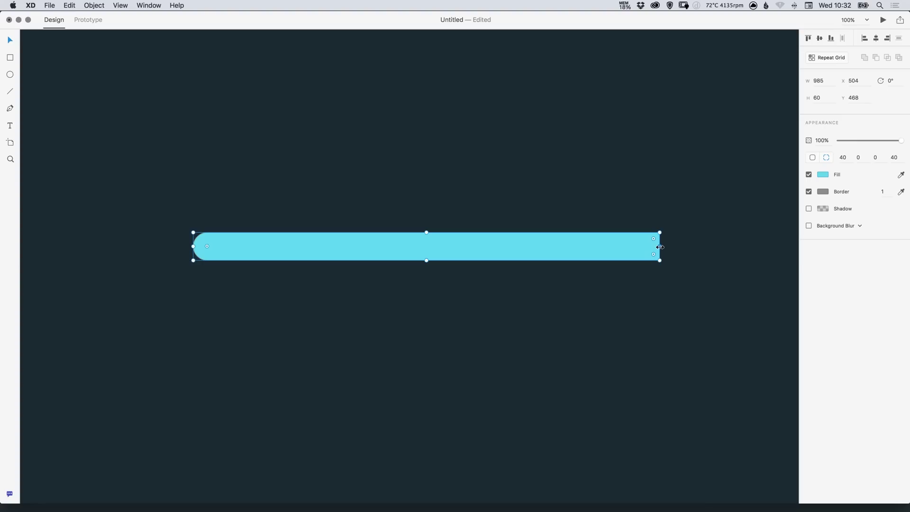
pyautogui.moveTo(660, 246); pyautogui.dragTo(536, 246)
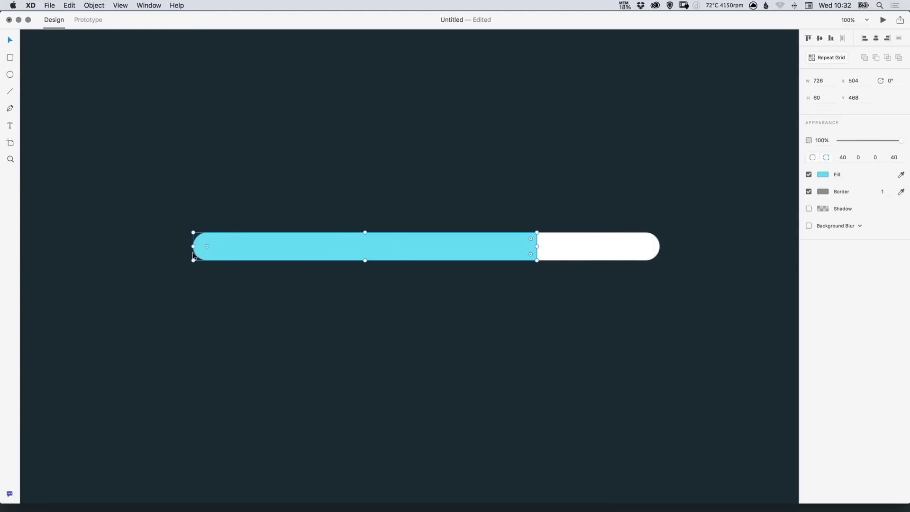
pyautogui.moveTo(536, 245); pyautogui.dragTo(490, 252)
# Draw a small 21 × 58 px rectangle above the bar's left end.
pyautogui.click(520, 186)
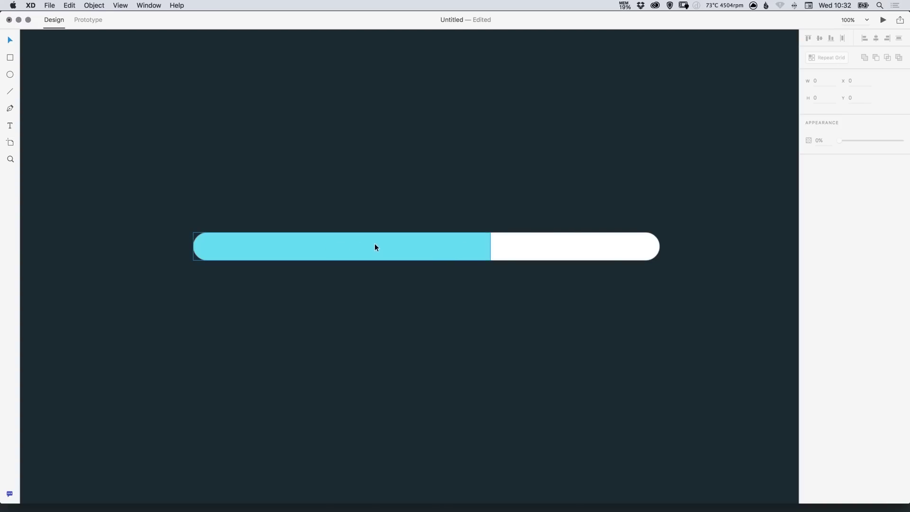
pyautogui.click(10, 58)
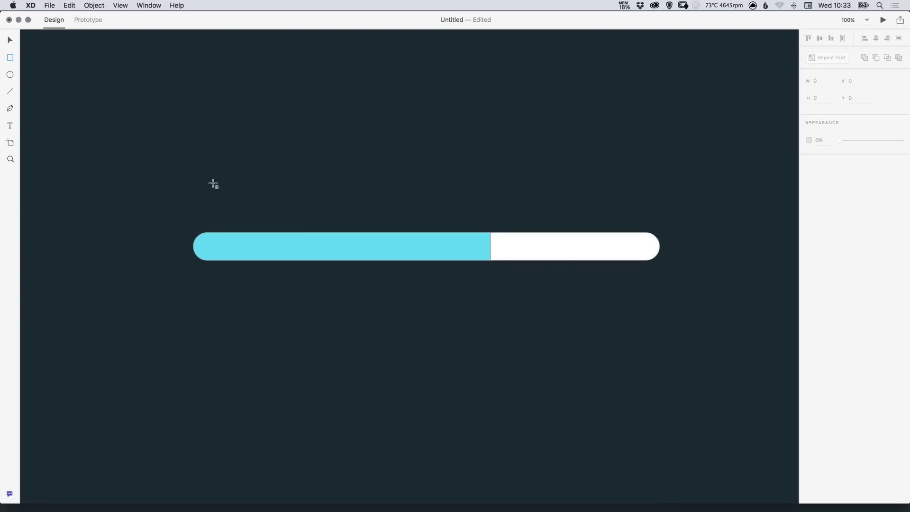
pyautogui.moveTo(206, 180); pyautogui.dragTo(217, 208)
pyautogui.click(313, 185)
# Remove the border from both the small rectangle and the bar.
pyautogui.moveTo(134, 150); pyautogui.dragTo(706, 352)
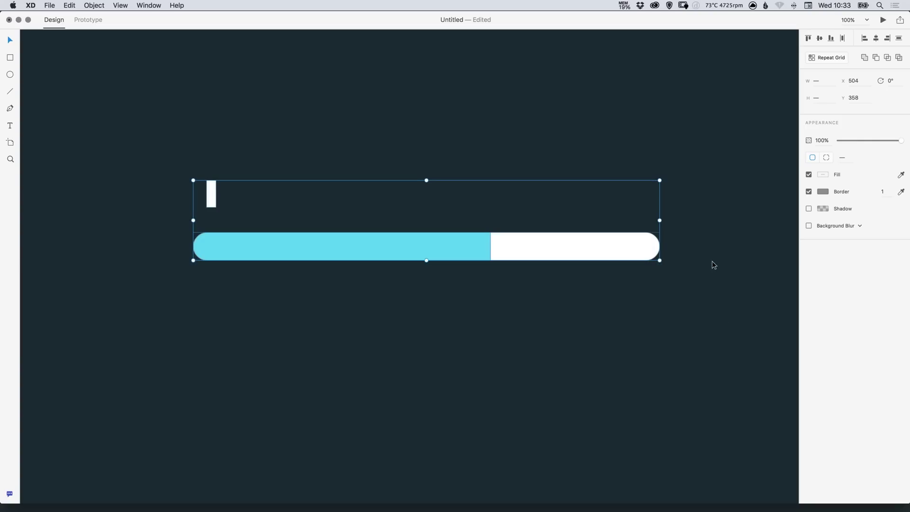
pyautogui.click(808, 192)
pyautogui.click(675, 216)
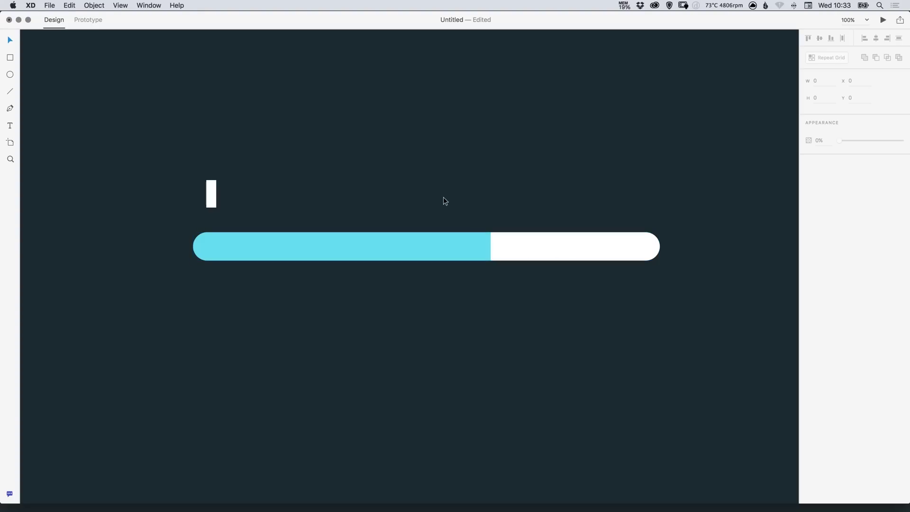
# Align the small rectangle with the bar's left edge and stretch it to 72 px tall.
pyautogui.scroll(3, 236, 205)
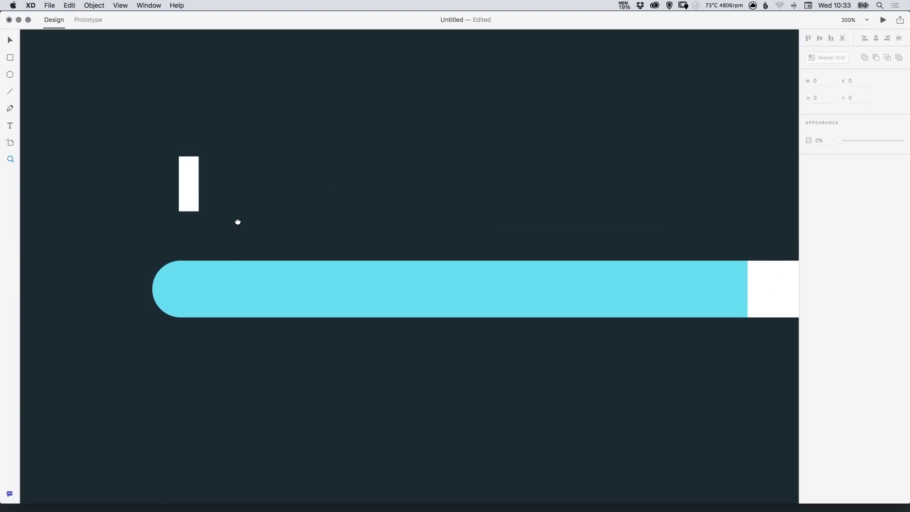
pyautogui.moveTo(192, 184); pyautogui.dragTo(165, 184)
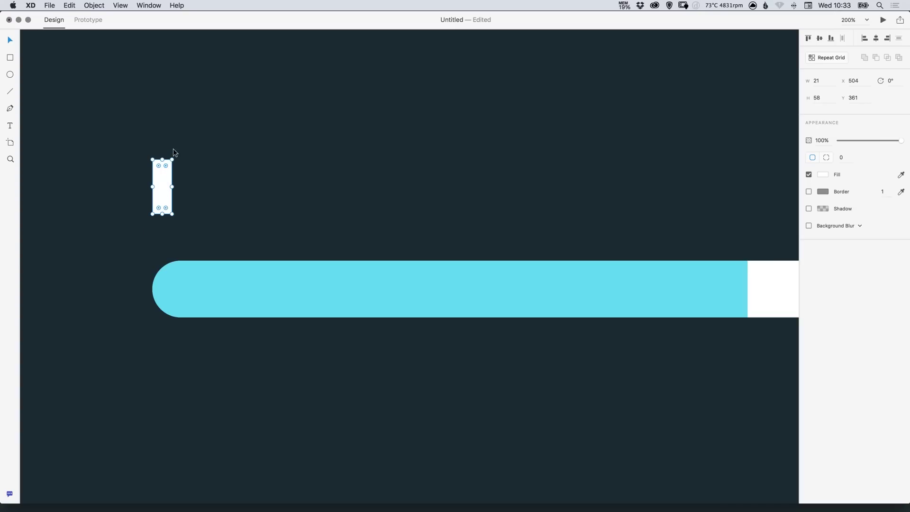
pyautogui.moveTo(161, 173); pyautogui.dragTo(163, 274)
pyautogui.click(187, 240)
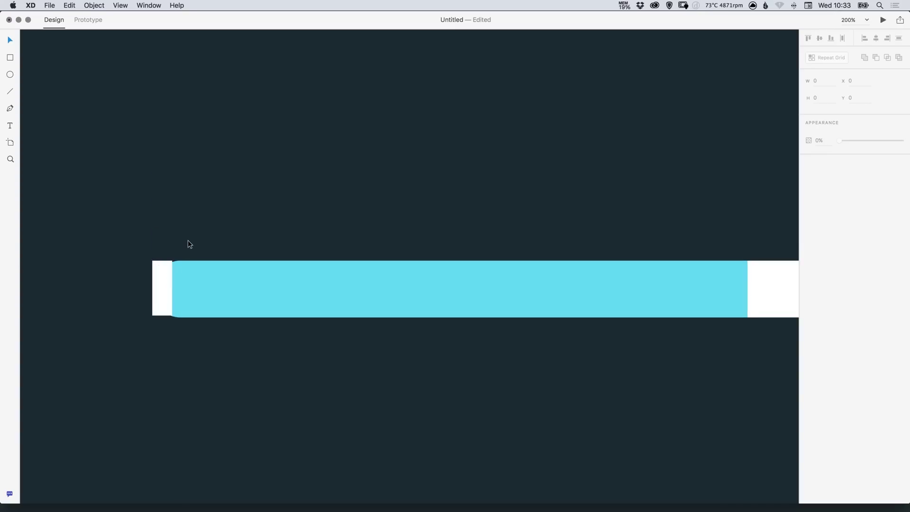
pyautogui.click(160, 313)
pyautogui.moveTo(162, 315); pyautogui.dragTo(163, 328)
pyautogui.moveTo(160, 294); pyautogui.dragTo(165, 190)
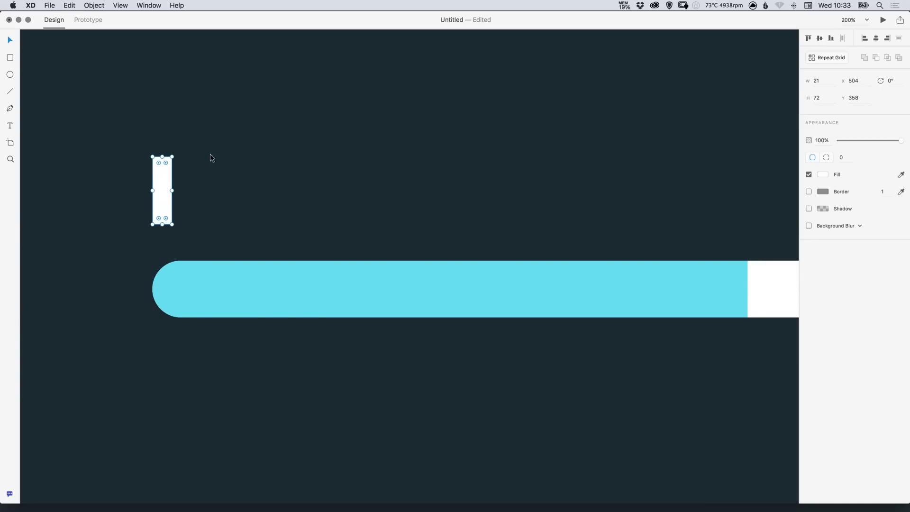
# Repeat Grid the rectangle into a 654 px row of 17 white stripes.
pyautogui.scroll(1, 180, 189)
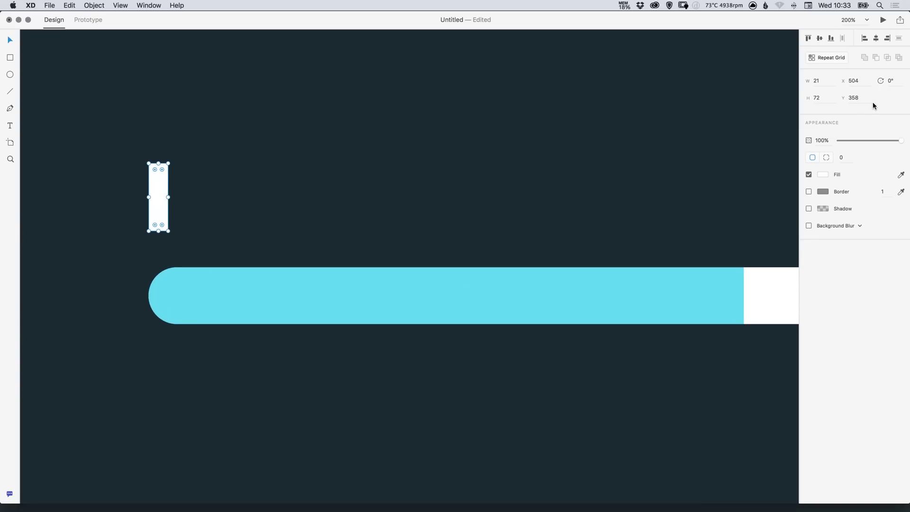
pyautogui.click(828, 58)
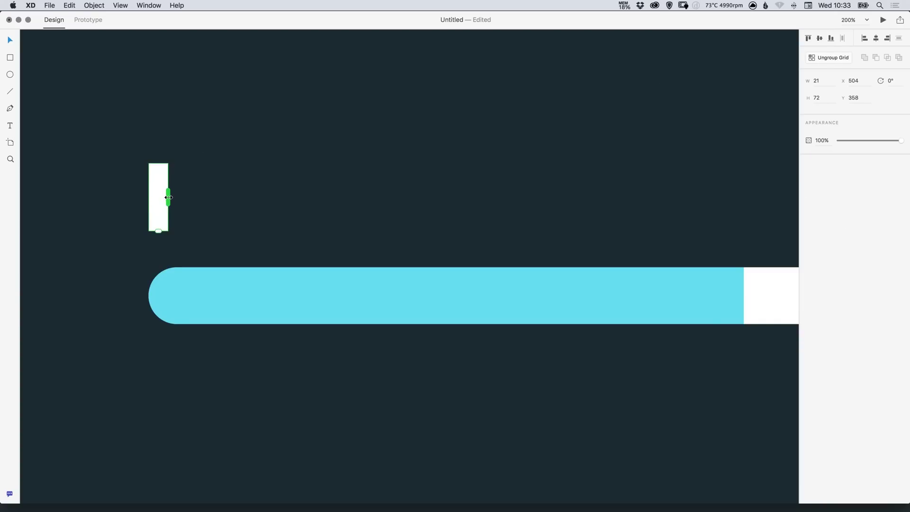
pyautogui.moveTo(168, 197); pyautogui.dragTo(768, 198)
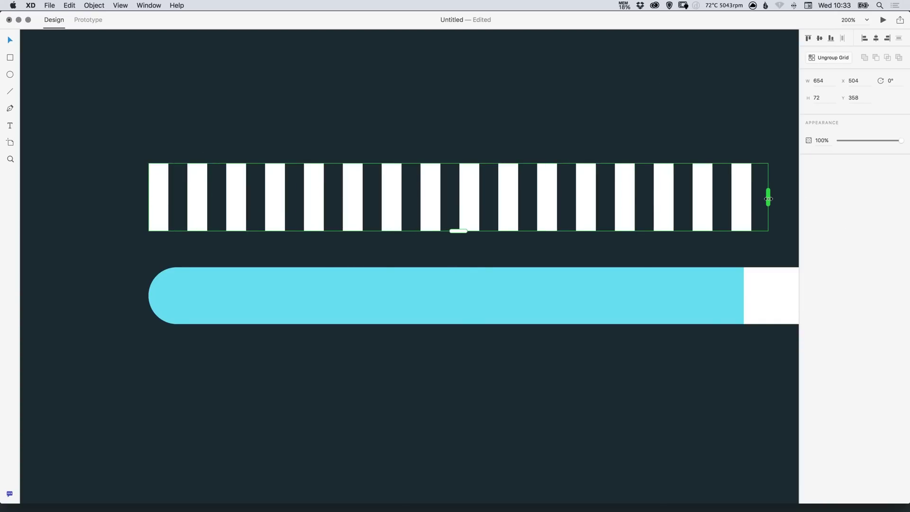
# Nudge the first stripe's two top points right so every grid stripe slants diagonally.
pyautogui.doubleClick(157, 189)
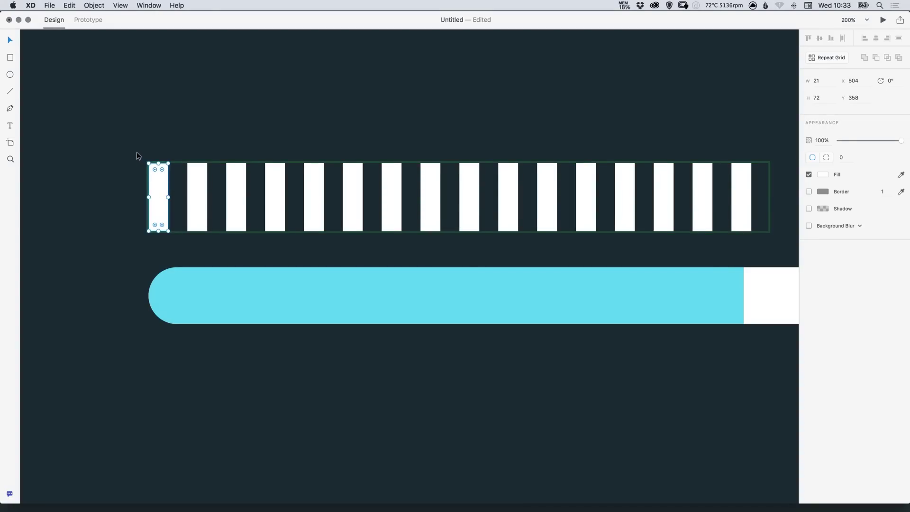
pyautogui.click(138, 155)
pyautogui.doubleClick(158, 166)
pyautogui.doubleClick(158, 179)
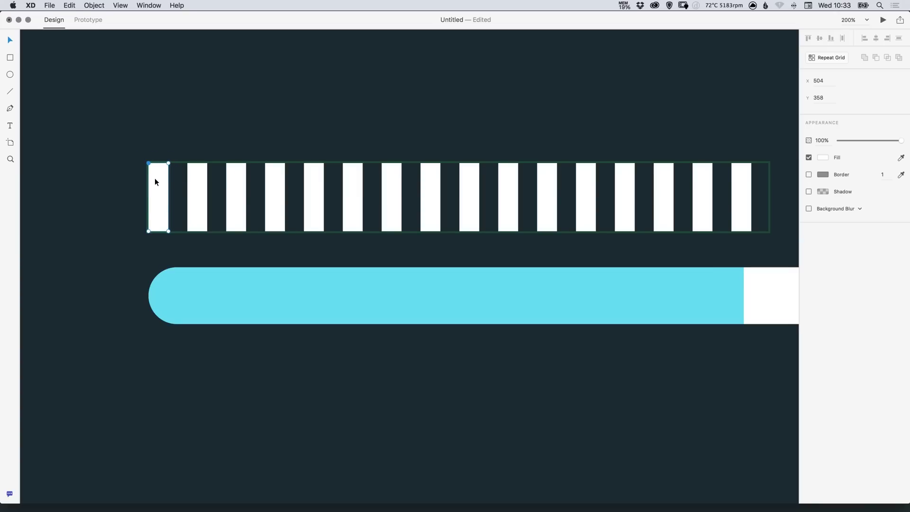
pyautogui.moveTo(125, 150); pyautogui.dragTo(186, 166)
pyautogui.hotkey('shift', 'Right')
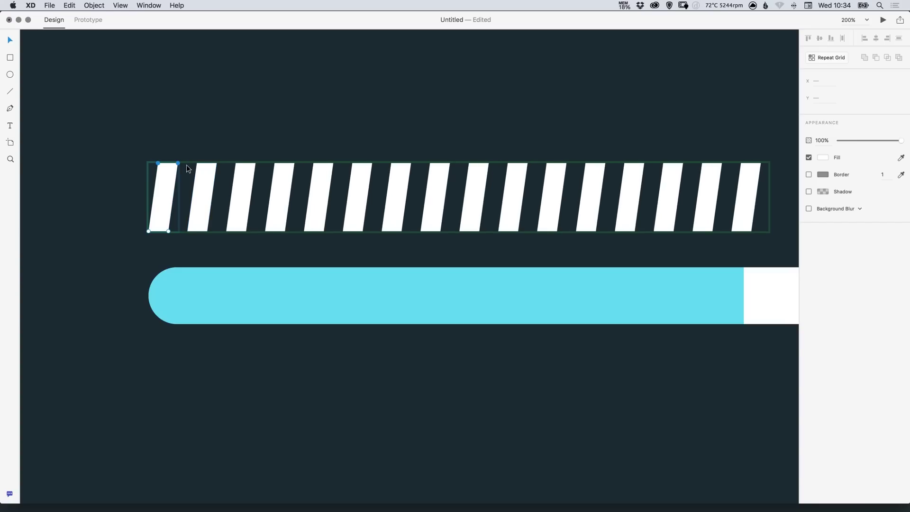
pyautogui.hotkey('shift', 'Right')
pyautogui.hotkey('shift', 'Right')
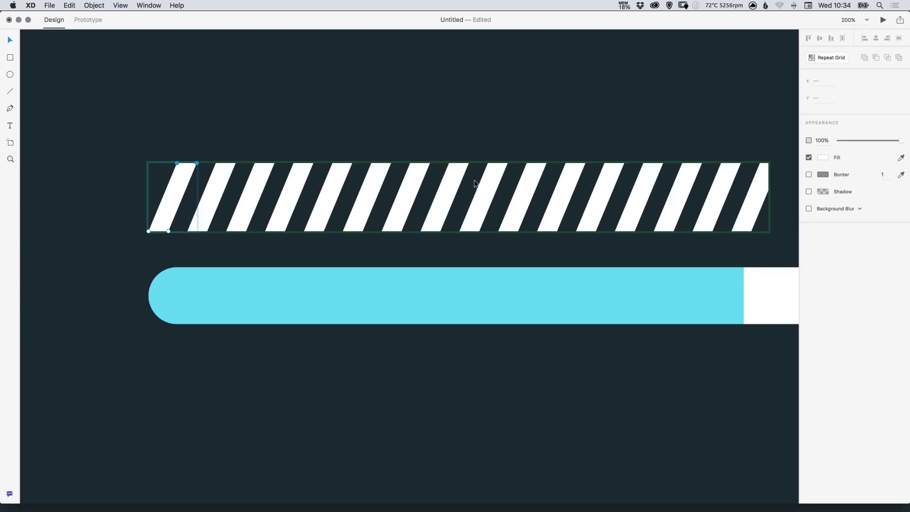
pyautogui.click(397, 120)
pyautogui.hscroll(5, 406, 173)
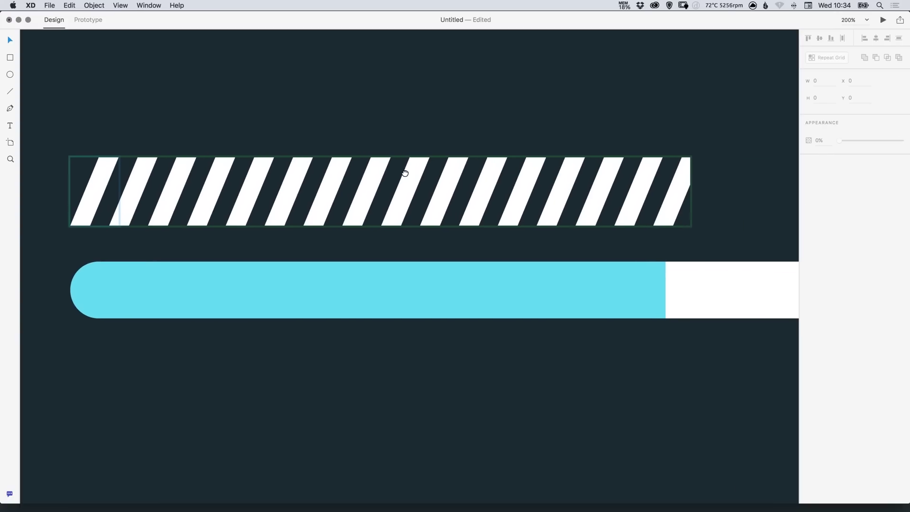
pyautogui.hscroll(-3, 545, 151)
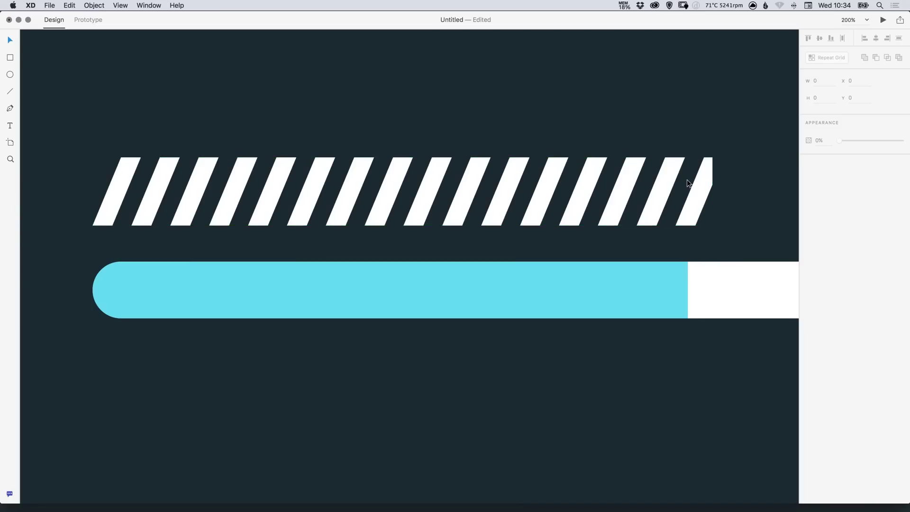
# Tighten the stripe spacing and narrow the grid to 628 px, ending at the cyan fill's edge.
pyautogui.click(673, 181)
pyautogui.moveTo(711, 191); pyautogui.dragTo(706, 192)
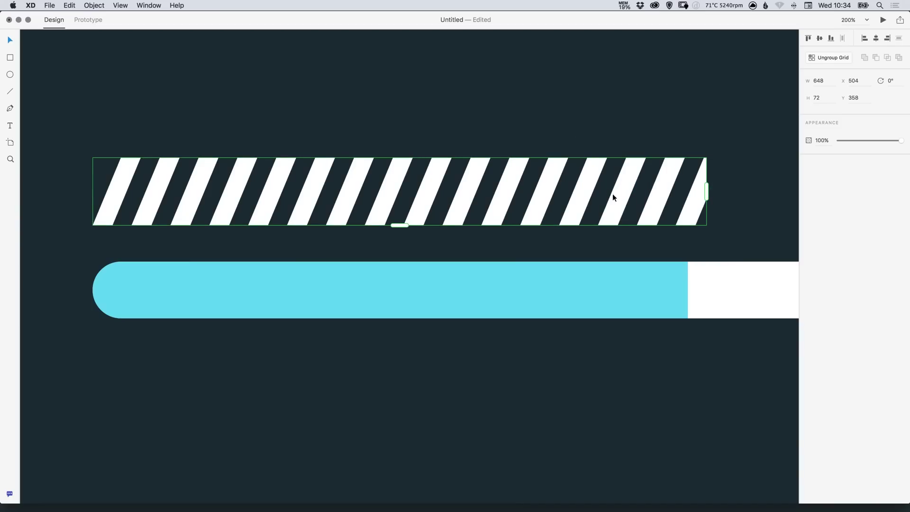
pyautogui.moveTo(414, 190); pyautogui.dragTo(402, 191)
pyautogui.moveTo(706, 191); pyautogui.dragTo(688, 192)
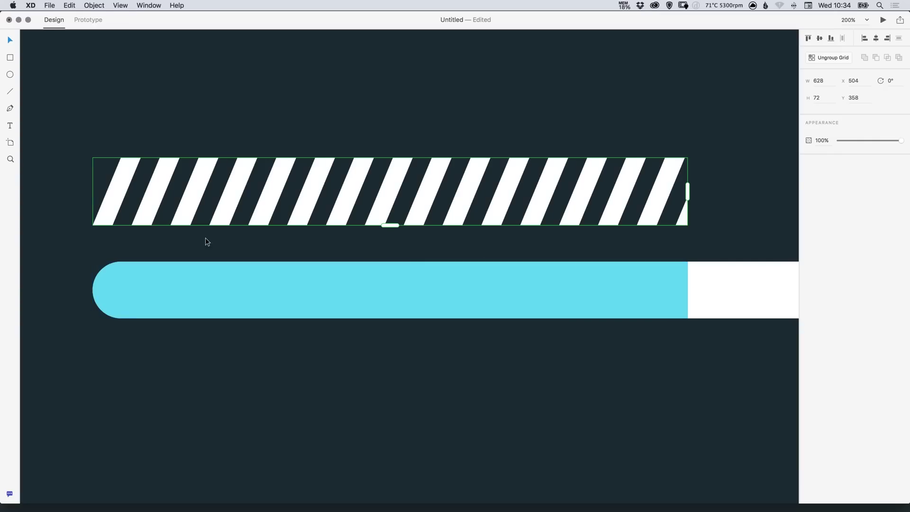
# Duplicate the cyan progress bar and nudge the copy up over the stripes.
pyautogui.click(178, 285)
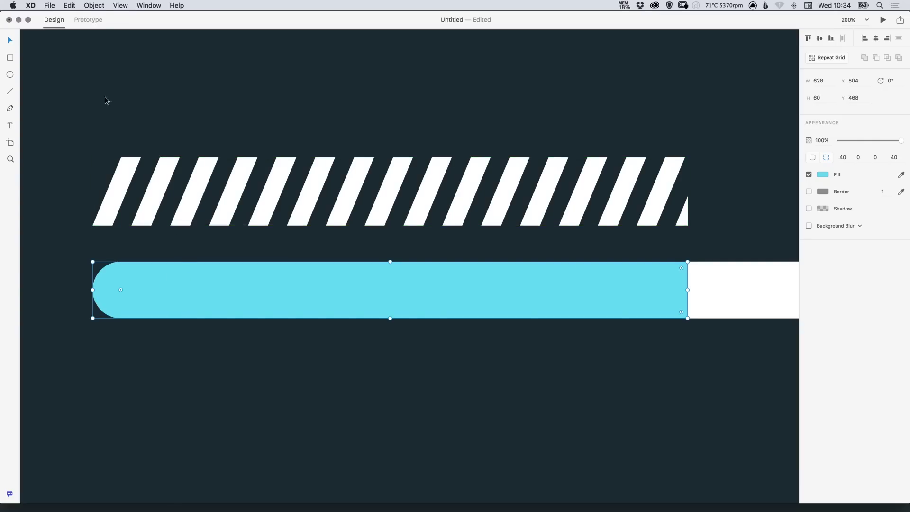
pyautogui.click(73, 5)
pyautogui.click(75, 67)
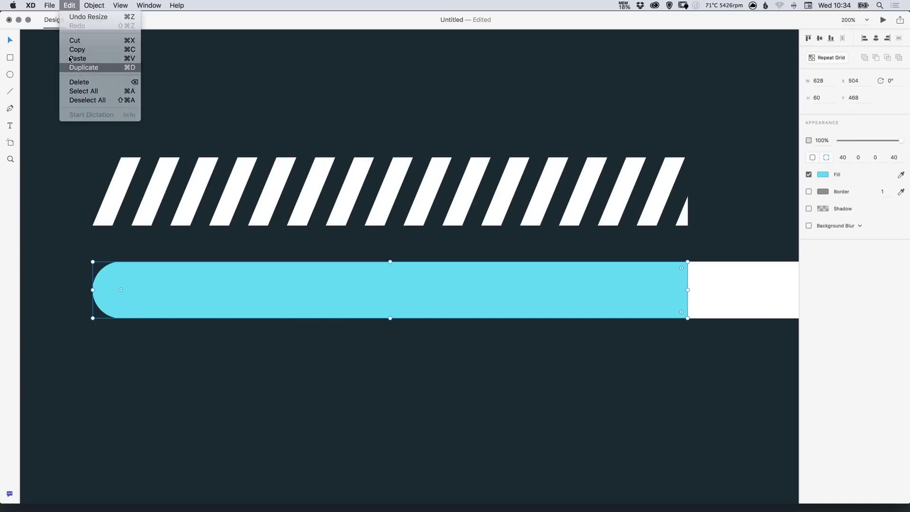
pyautogui.hotkey('shift', 'Up')
pyautogui.hotkey('shift', 'Up')
pyautogui.hotkey('shift', 'Up')
pyautogui.hotkey('shift', 'Up')
pyautogui.hotkey('shift', 'Up')
pyautogui.hotkey('shift', 'Up')
pyautogui.hotkey('shift', 'Up')
pyautogui.hotkey('shift', 'Up')
pyautogui.hotkey('shift', 'Up')
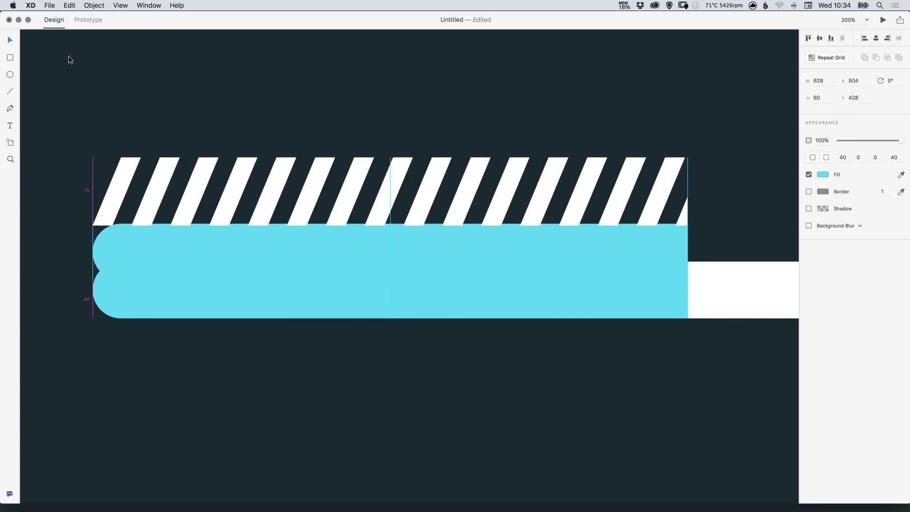
pyautogui.hotkey('shift', 'Up')
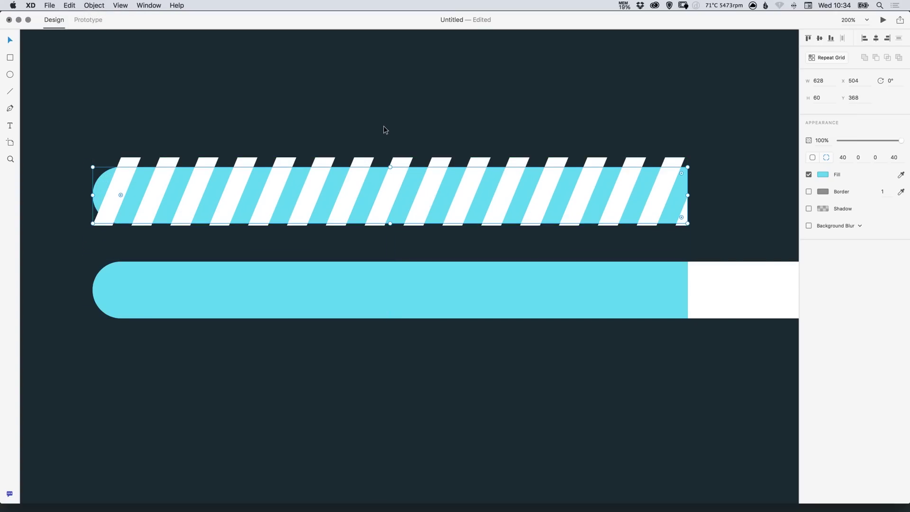
# Intersect the stripe grid with the bar copy to get a 622.11 × 60 px striped band.
pyautogui.moveTo(177, 107); pyautogui.dragTo(693, 224)
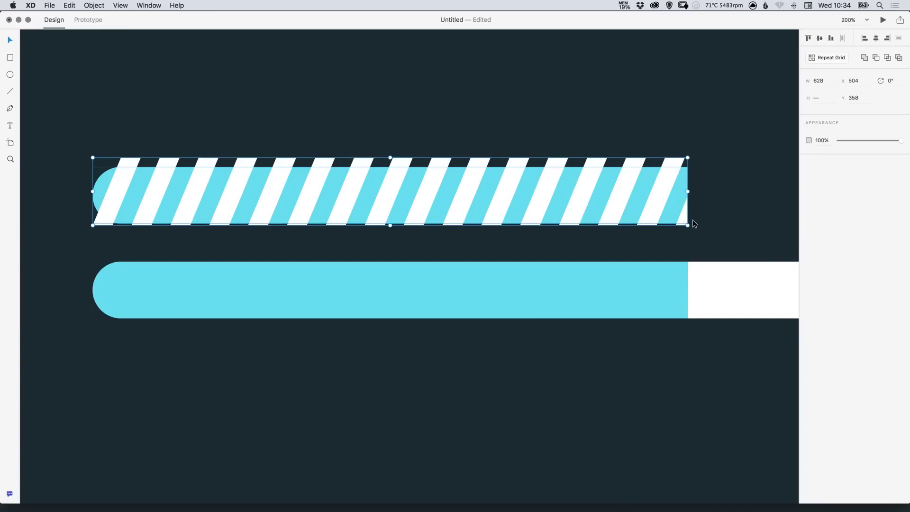
pyautogui.click(887, 58)
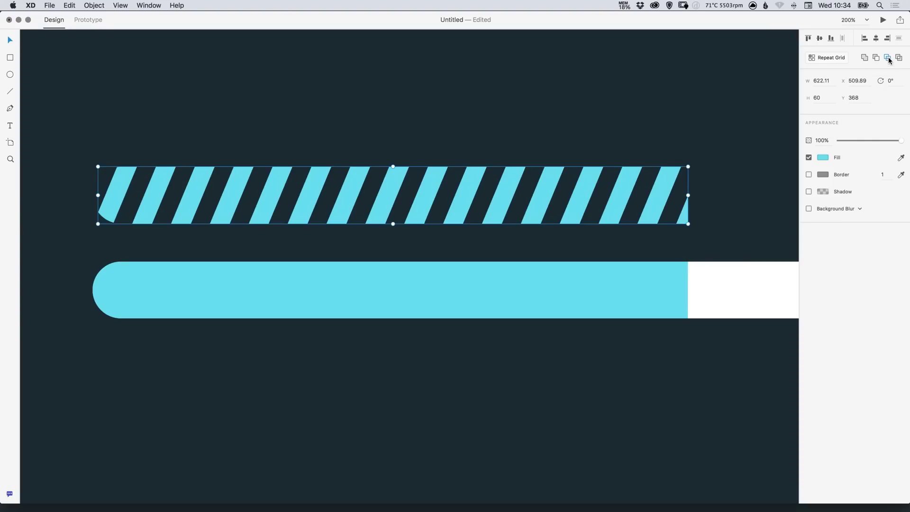
pyautogui.click(654, 135)
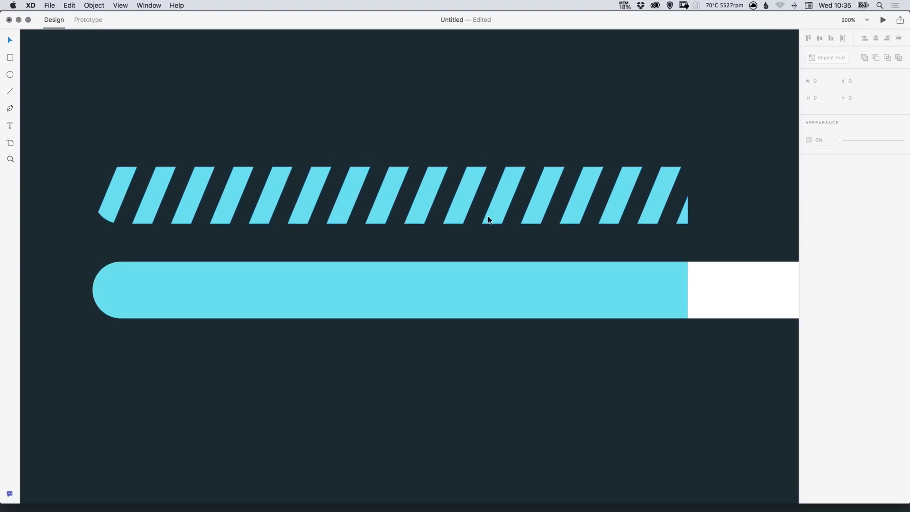
pyautogui.moveTo(354, 153); pyautogui.dragTo(365, 172)
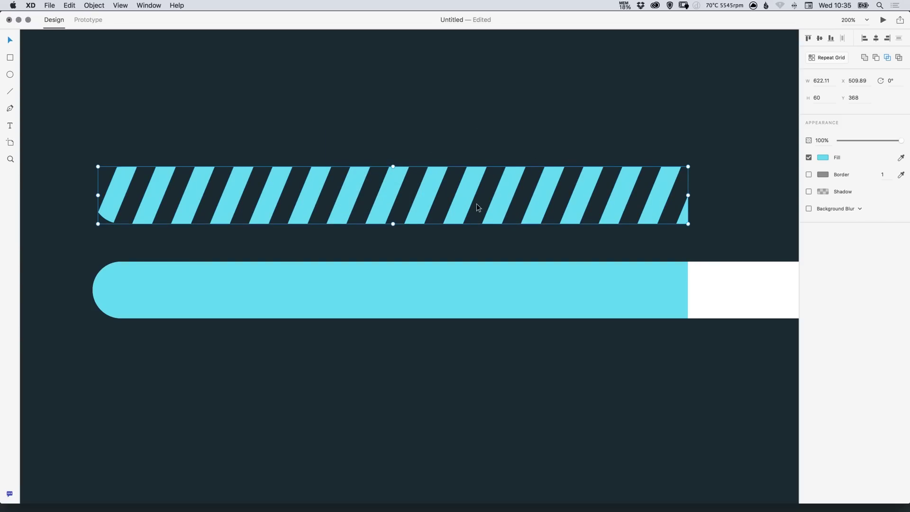
# Lighten the stripe fill to #80E7FF, then make it a pale cyan gradient near #B4EBFF.
pyautogui.click(822, 157)
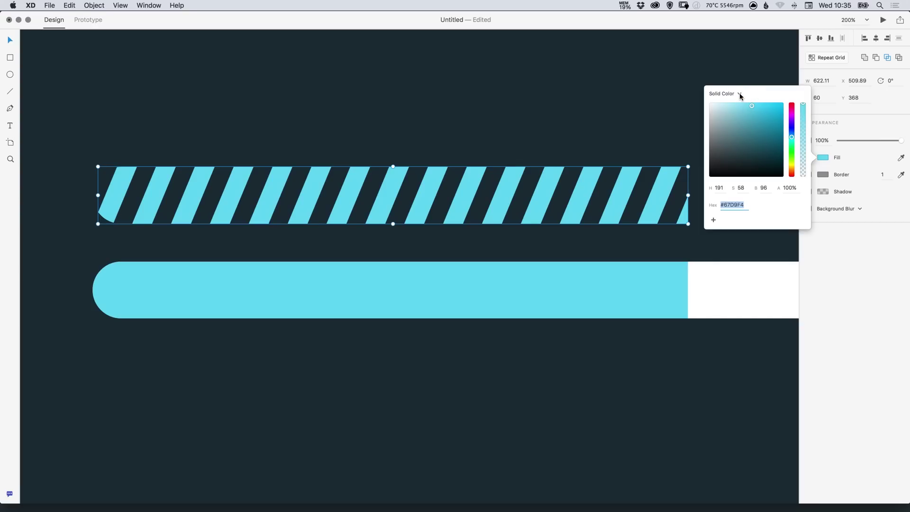
pyautogui.moveTo(749, 103); pyautogui.dragTo(745, 101)
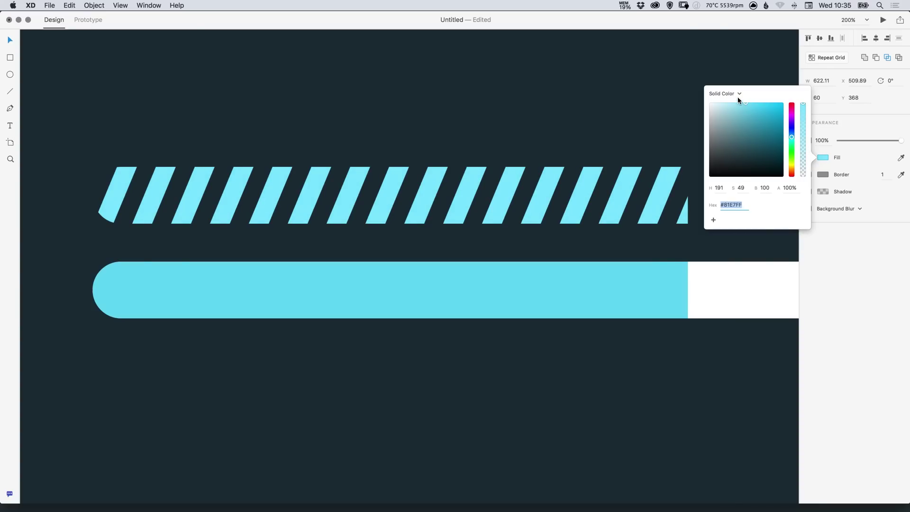
pyautogui.click(738, 94)
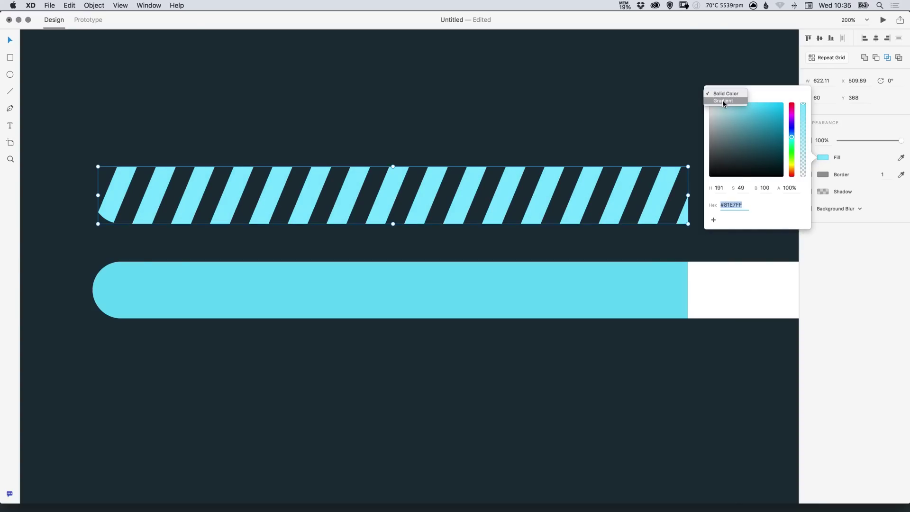
pyautogui.click(725, 100)
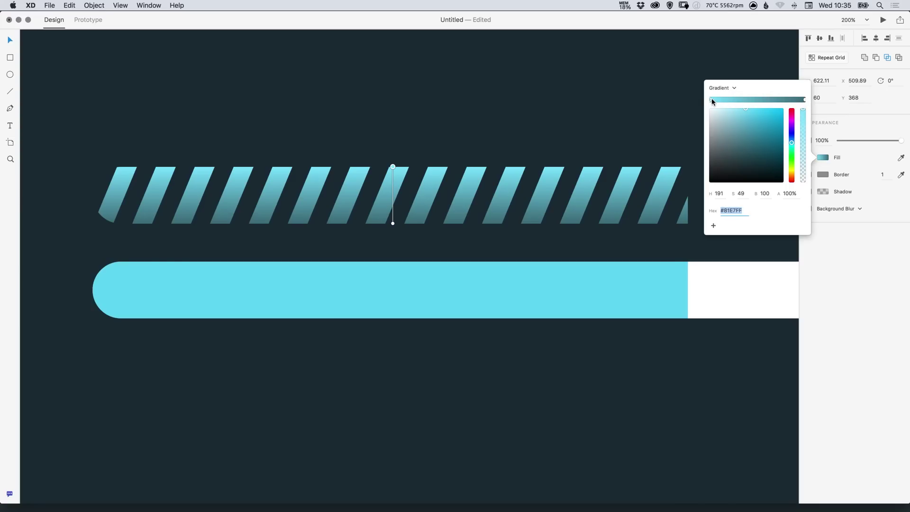
pyautogui.click(804, 100)
pyautogui.moveTo(759, 122); pyautogui.dragTo(744, 98)
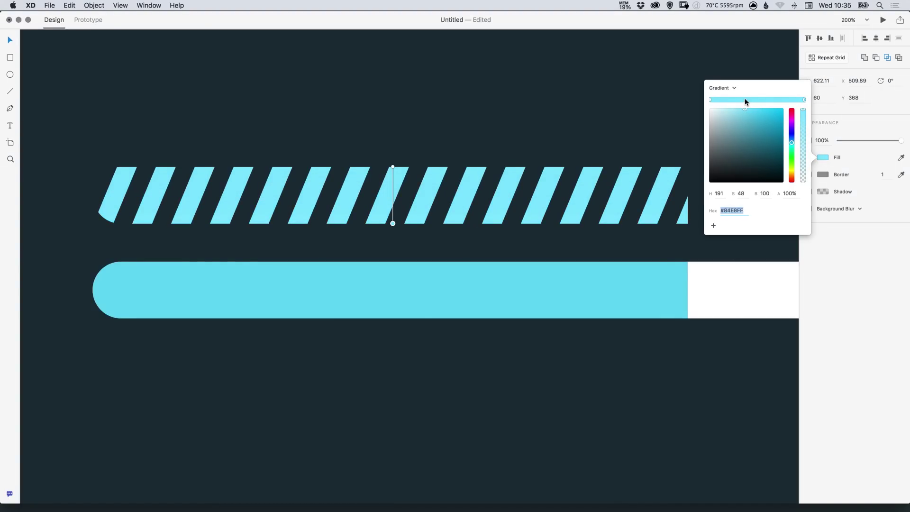
pyautogui.click(411, 149)
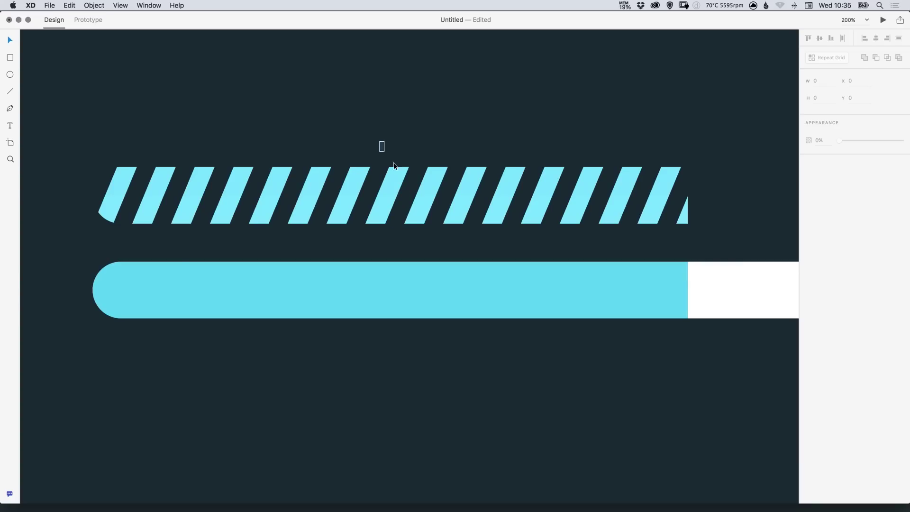
# Nudge the diagonal stripe shape down onto the cyan bar and set its opacity to 44%.
pyautogui.click(457, 190)
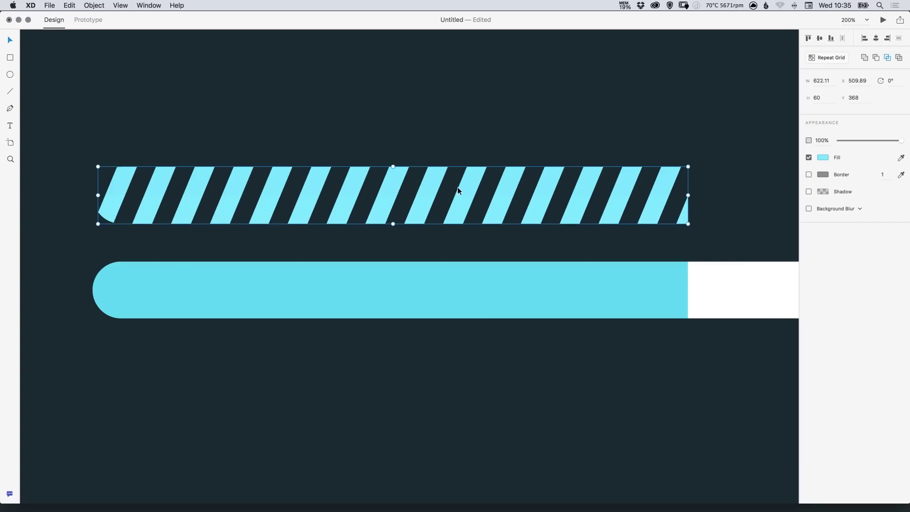
pyautogui.hotkey('shift', 'Down')
pyautogui.hotkey('shift', 'Down')
pyautogui.hotkey('shift', 'Down')
pyautogui.hotkey('shift', 'Down')
pyautogui.hotkey('shift', 'Down')
pyautogui.hotkey('shift', 'Down')
pyautogui.hotkey('shift', 'Down')
pyautogui.hotkey('shift', 'Down')
pyautogui.hotkey('shift', 'Down')
pyautogui.hotkey('shift', 'Down')
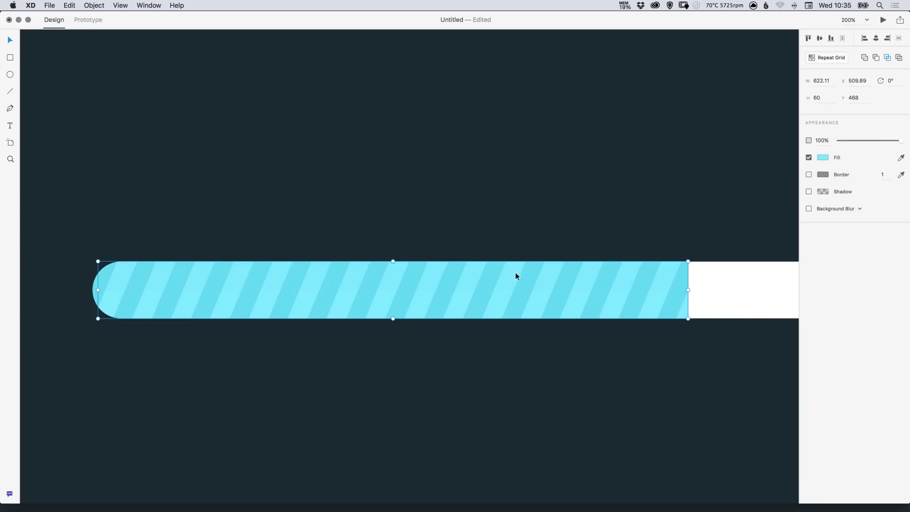
pyautogui.moveTo(604, 279); pyautogui.dragTo(588, 276)
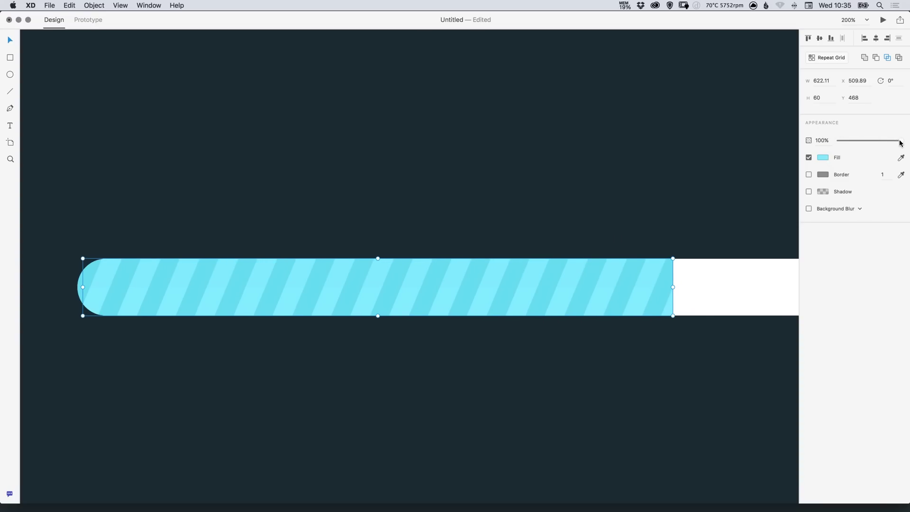
pyautogui.moveTo(899, 144); pyautogui.dragTo(866, 137)
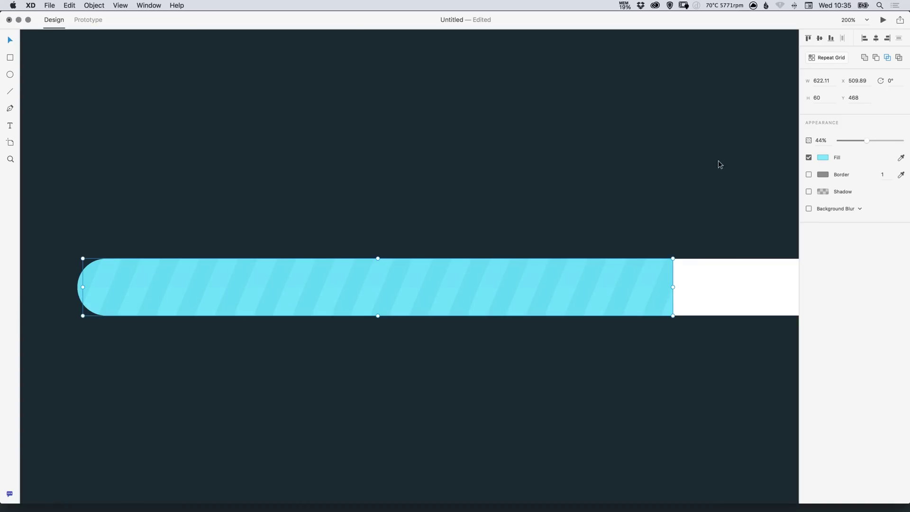
pyautogui.click(651, 178)
# At 100% zoom, fill the white track with the sampled artboard navy, darkened to about #10232C.
pyautogui.hscroll(5, 563, 173)
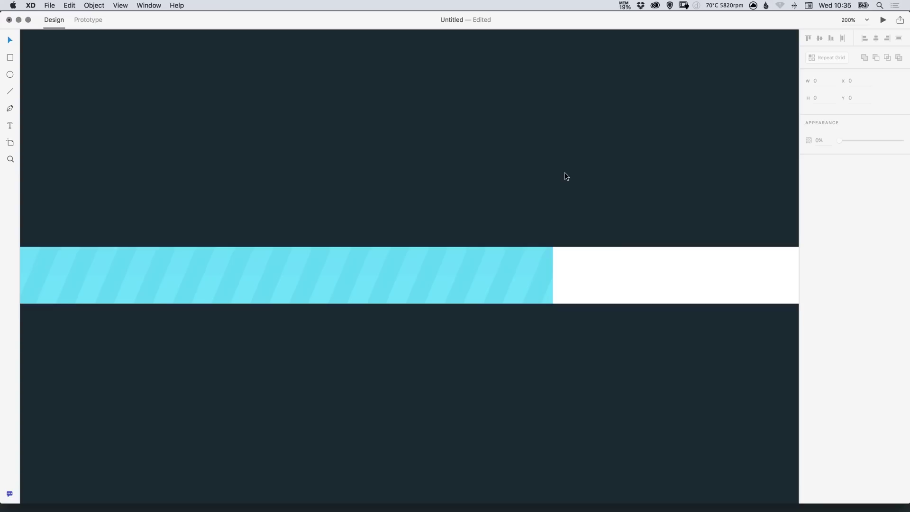
pyautogui.press('super+1')
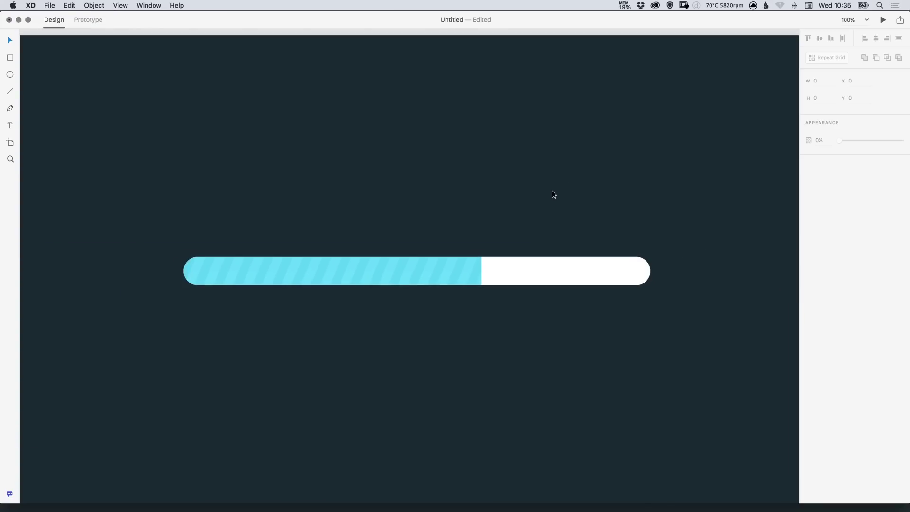
pyautogui.click(565, 271)
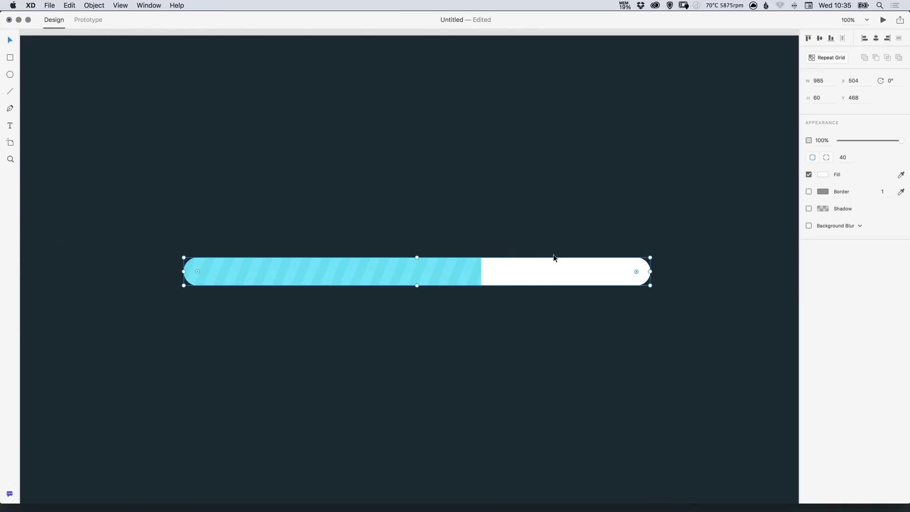
pyautogui.click(900, 175)
pyautogui.click(622, 181)
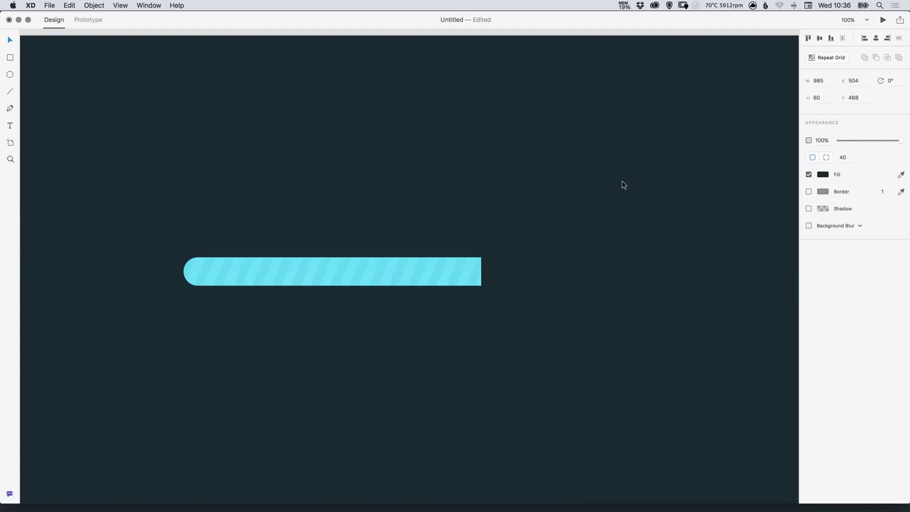
pyautogui.click(823, 175)
pyautogui.click(749, 184)
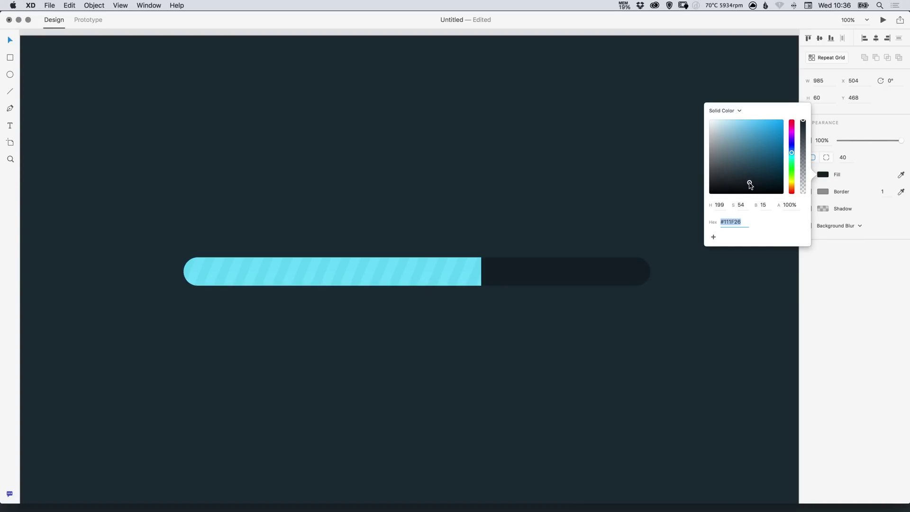
pyautogui.moveTo(750, 184); pyautogui.dragTo(757, 184)
# Click empty canvas to dismiss the colour picker and deselect the track.
pyautogui.click(584, 184)
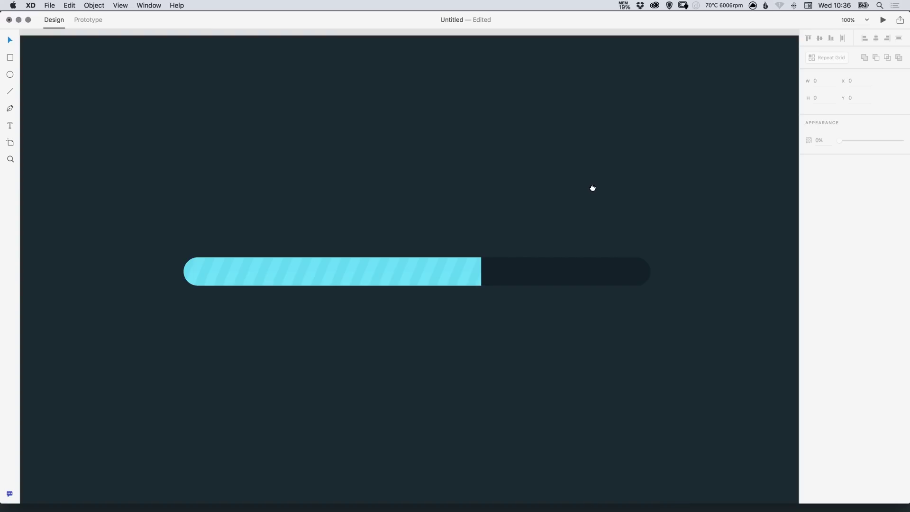